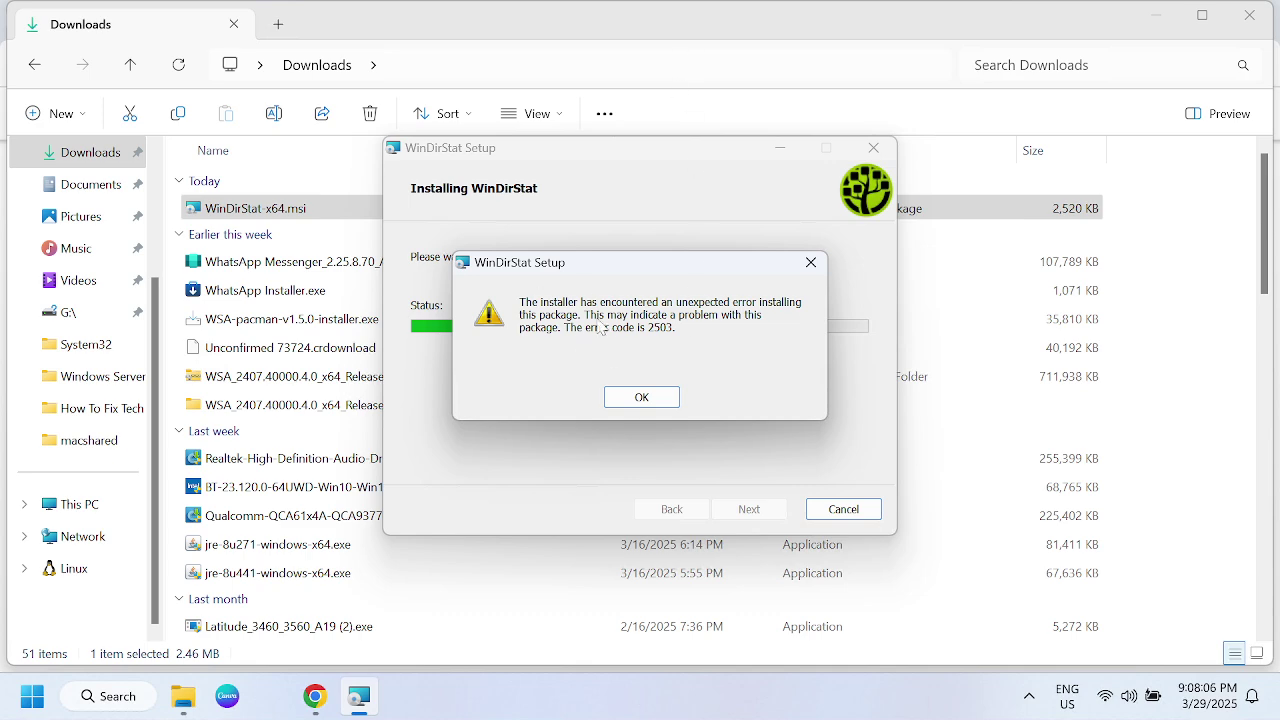
Minimize Explorer and Chrome, then dismiss WinDirStat Setup's error 2503 message with OK.
left_click(1156, 15)
left_click(1166, 22)
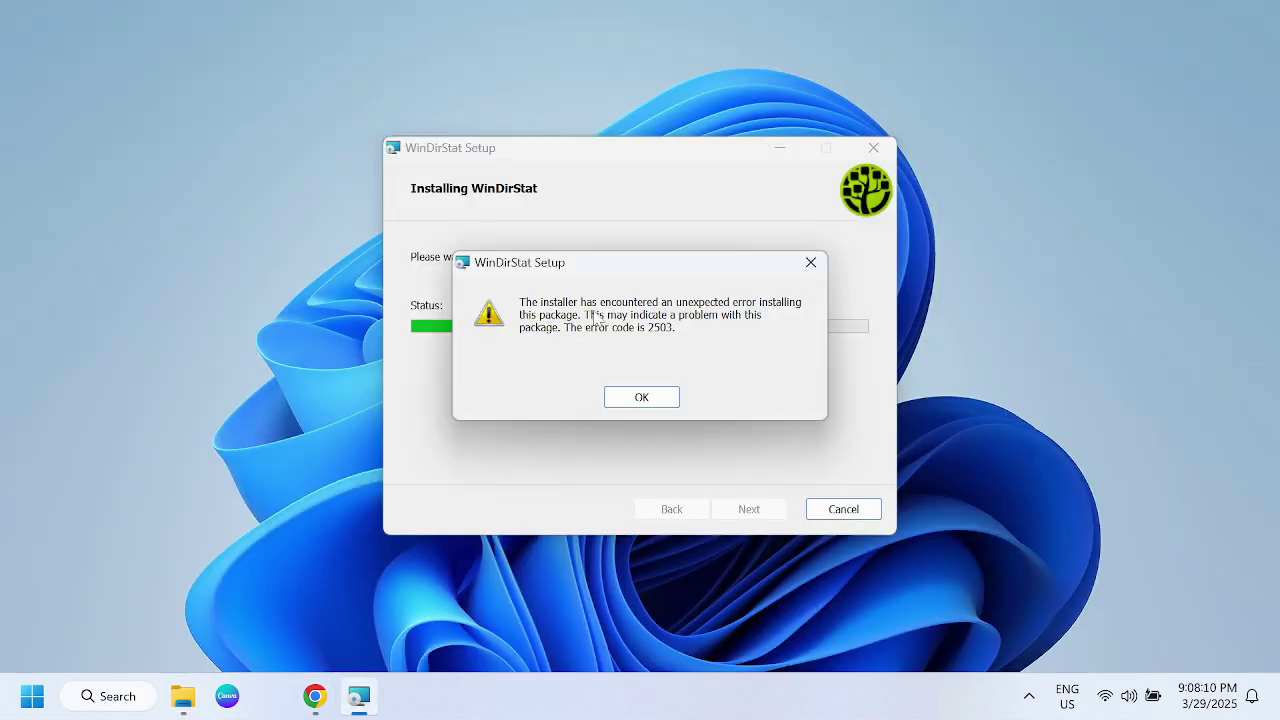
left_click_drag(627, 272, 654, 293)
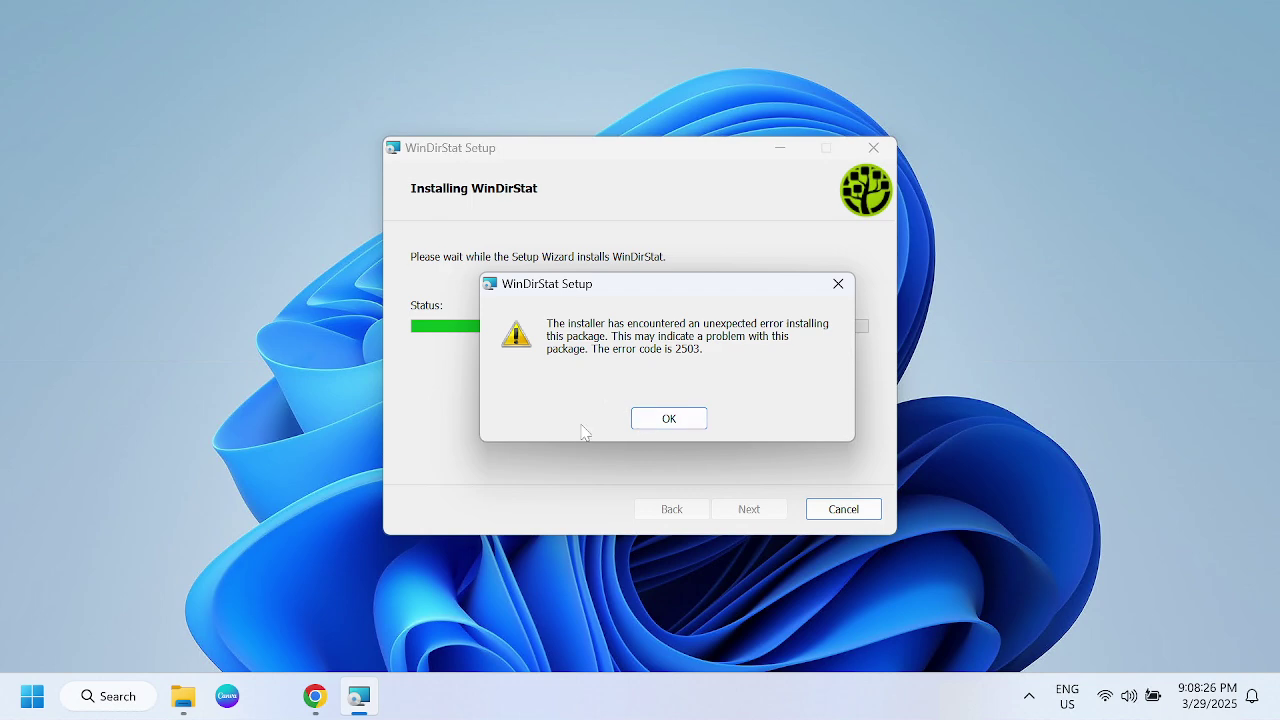
left_click(667, 418)
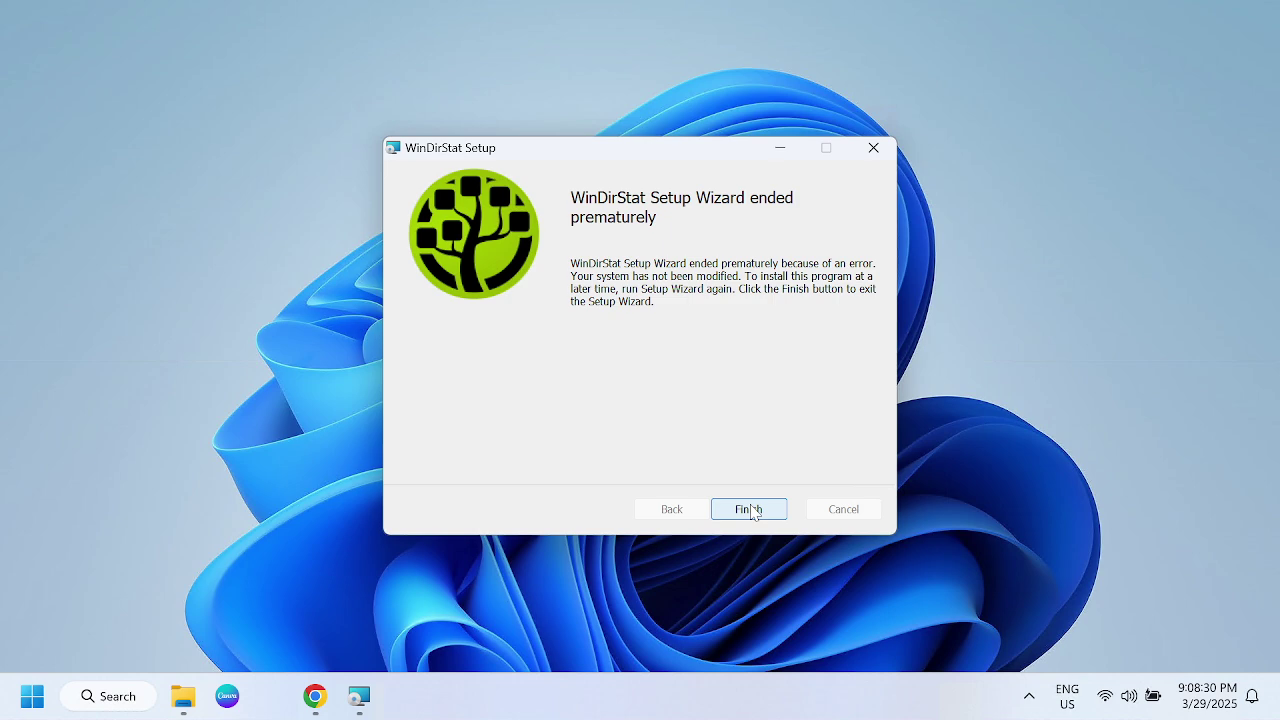
Finish the failed WinDirStat setup and open Local Disk (C:) in File Explorer.
left_click(753, 511)
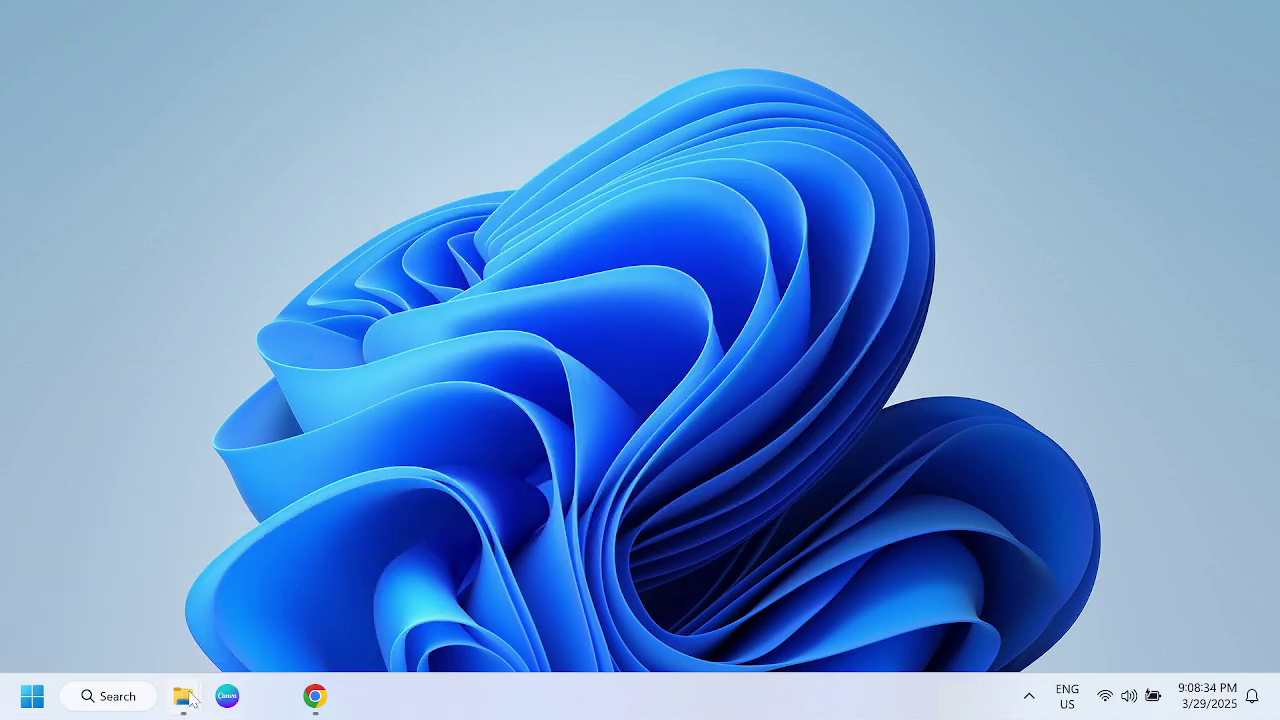
mouse_move(183, 696)
left_click(143, 625)
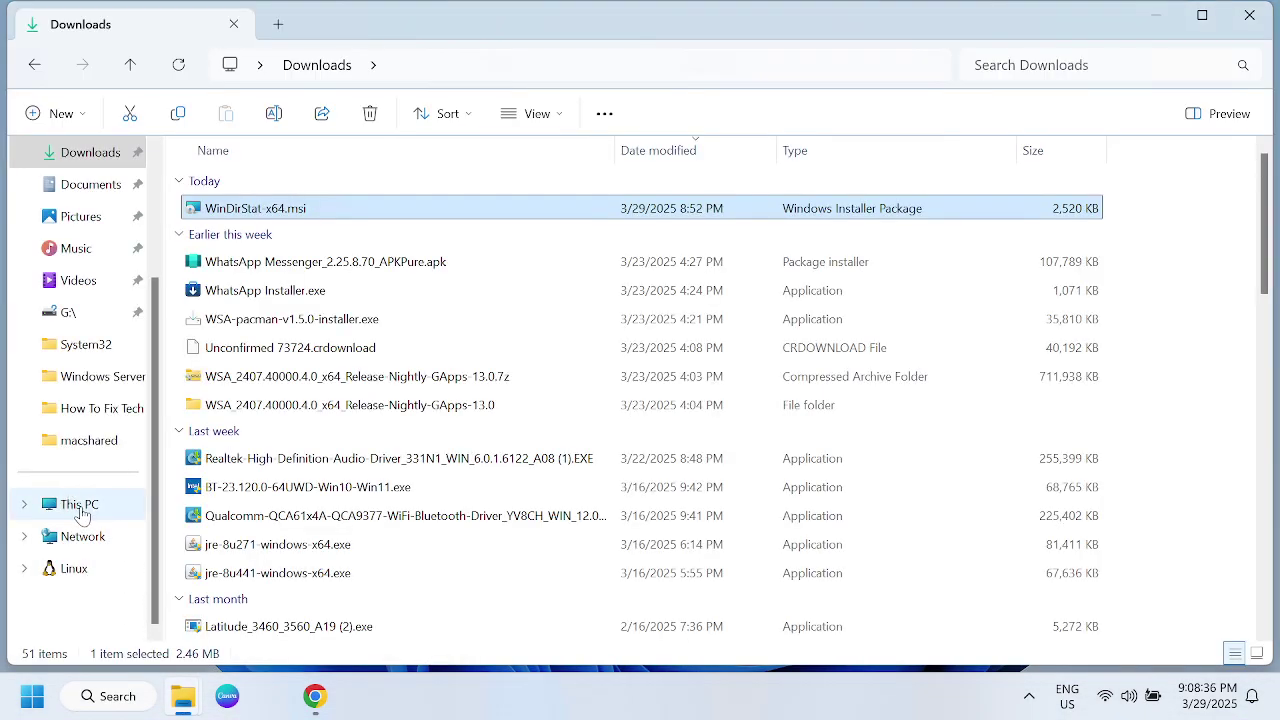
left_click(89, 510)
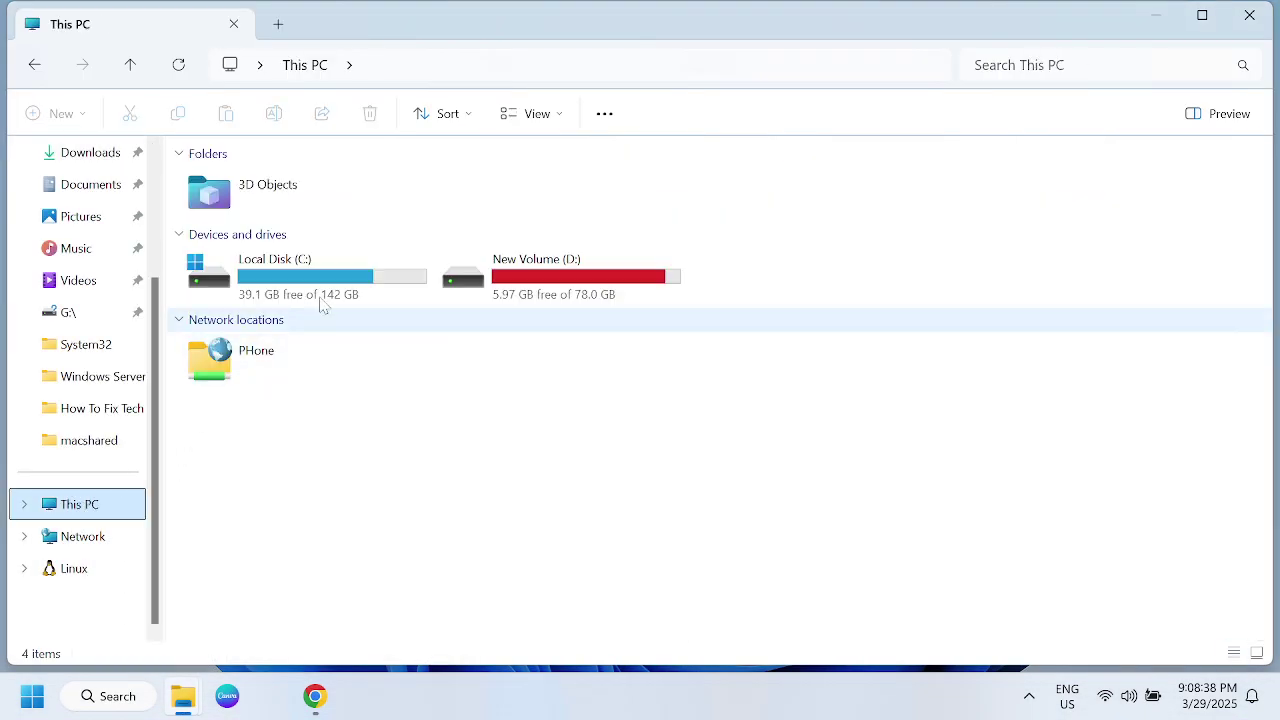
left_click(333, 286)
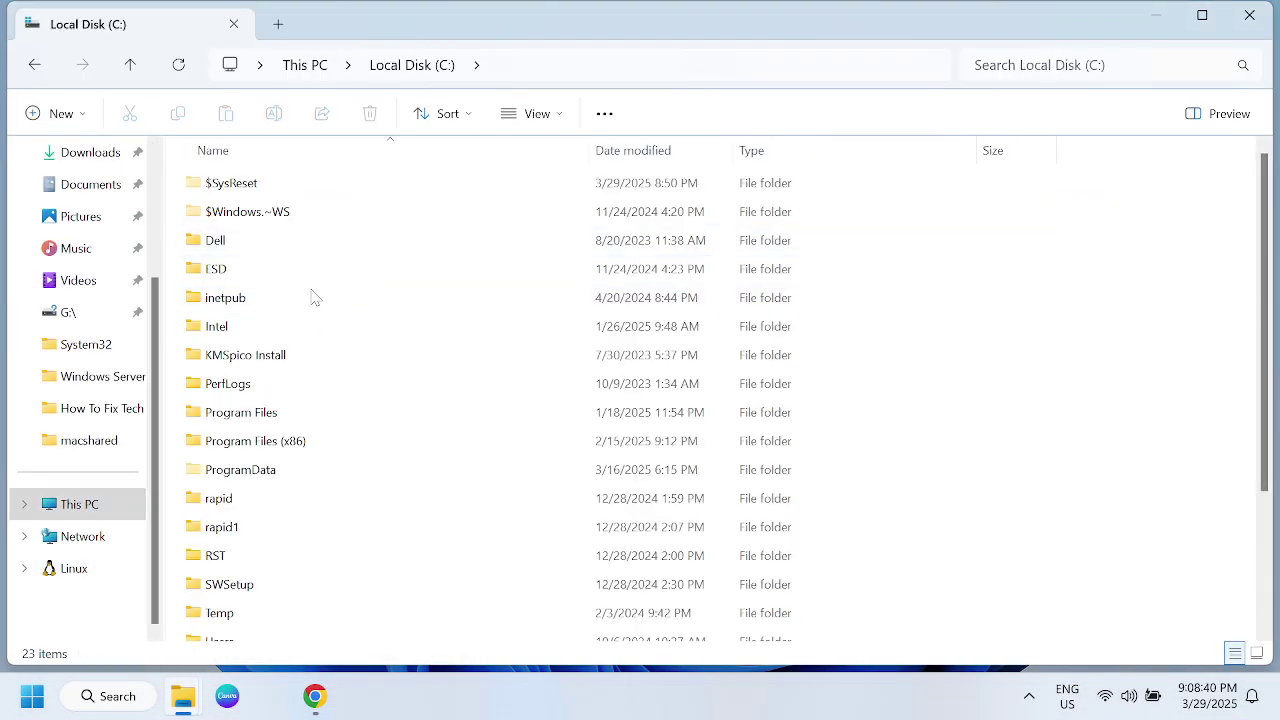
Open the Windows folder on C: and select its temp folder.
scroll(250, 500, "down", 3)
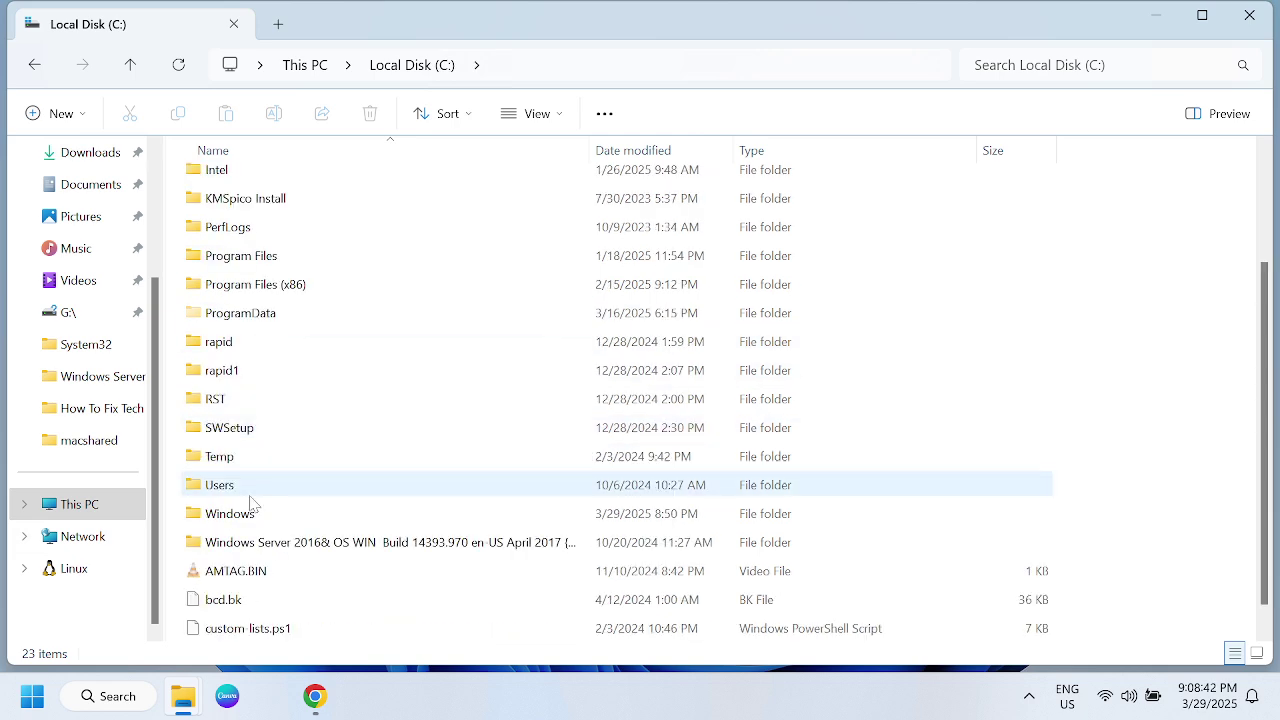
double_click(252, 512)
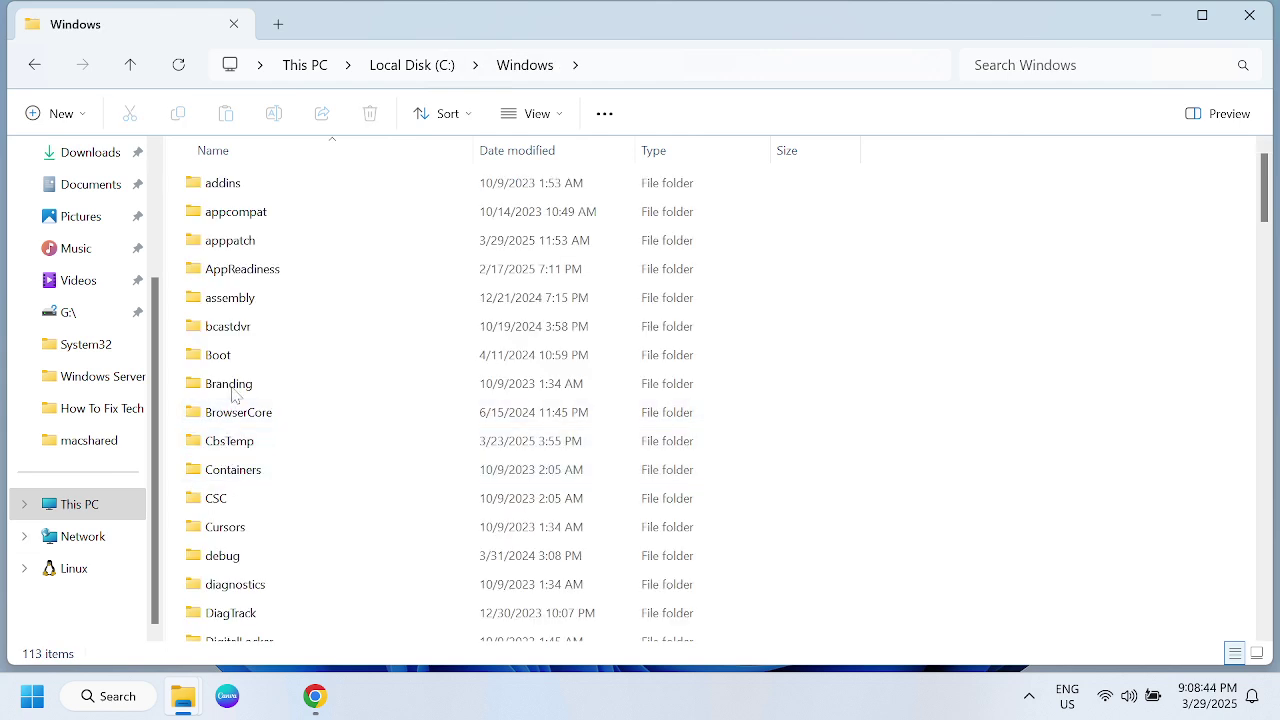
left_click(231, 354)
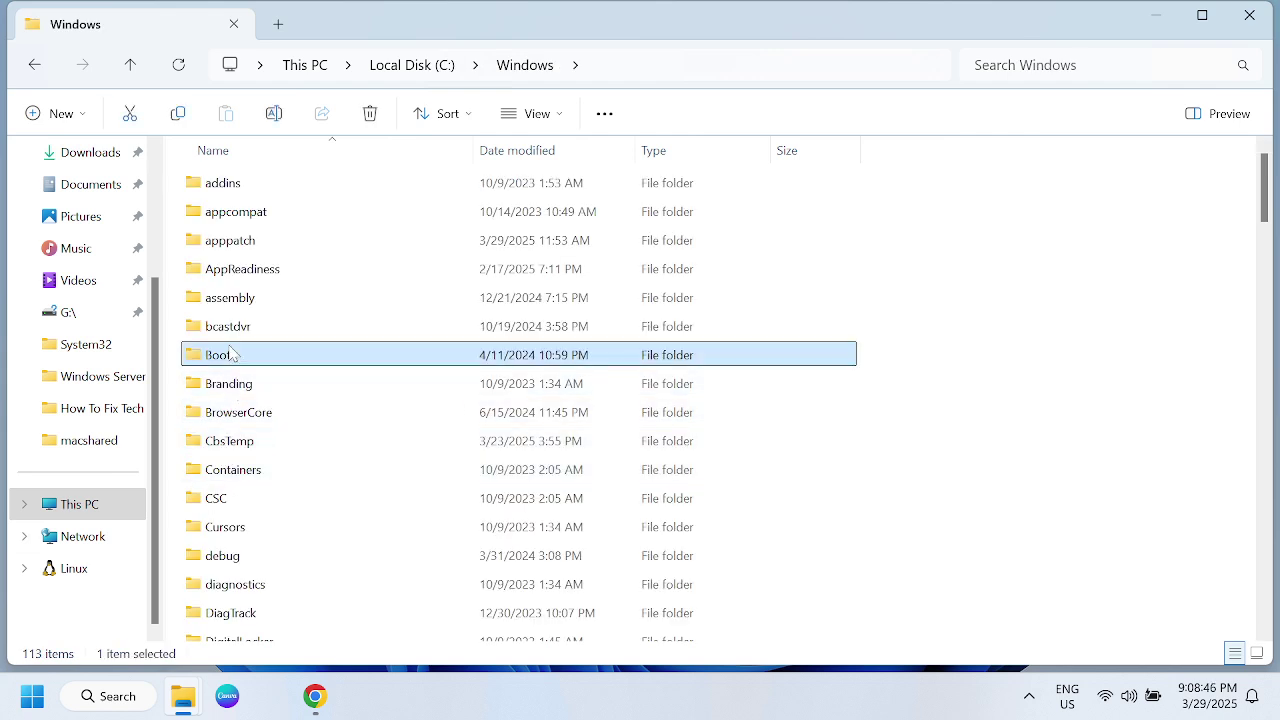
key("t")
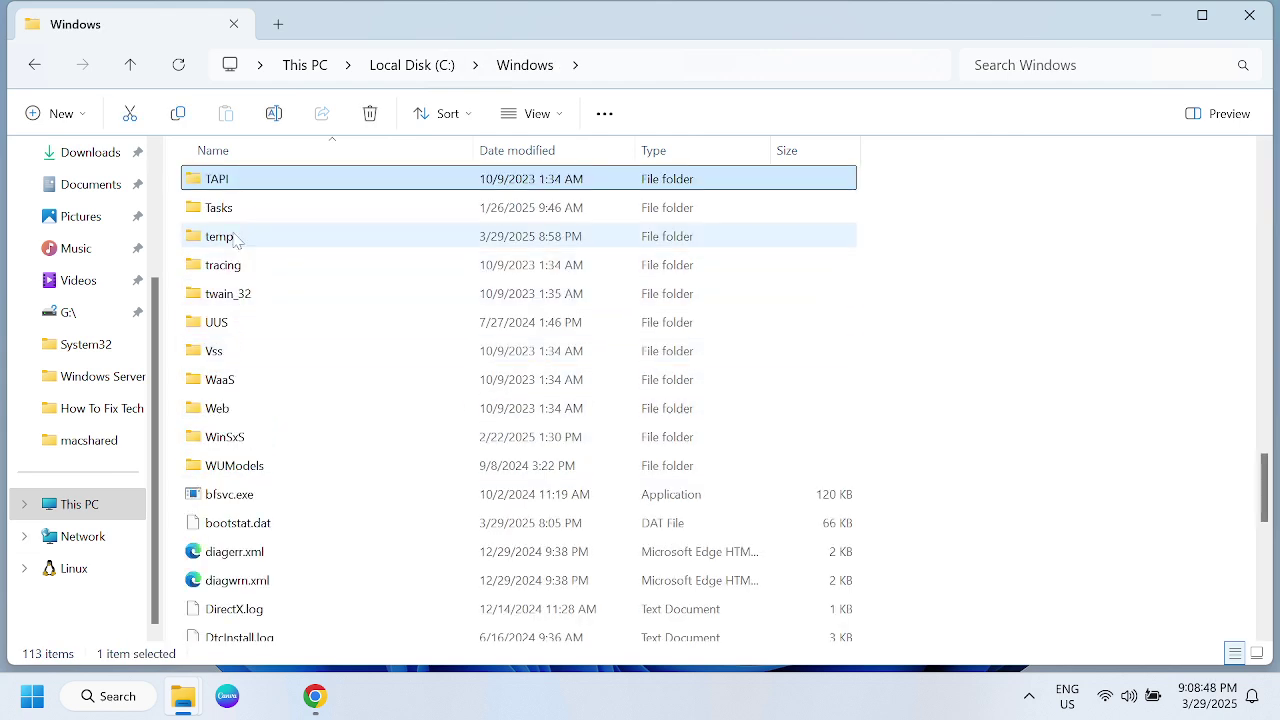
left_click(238, 248)
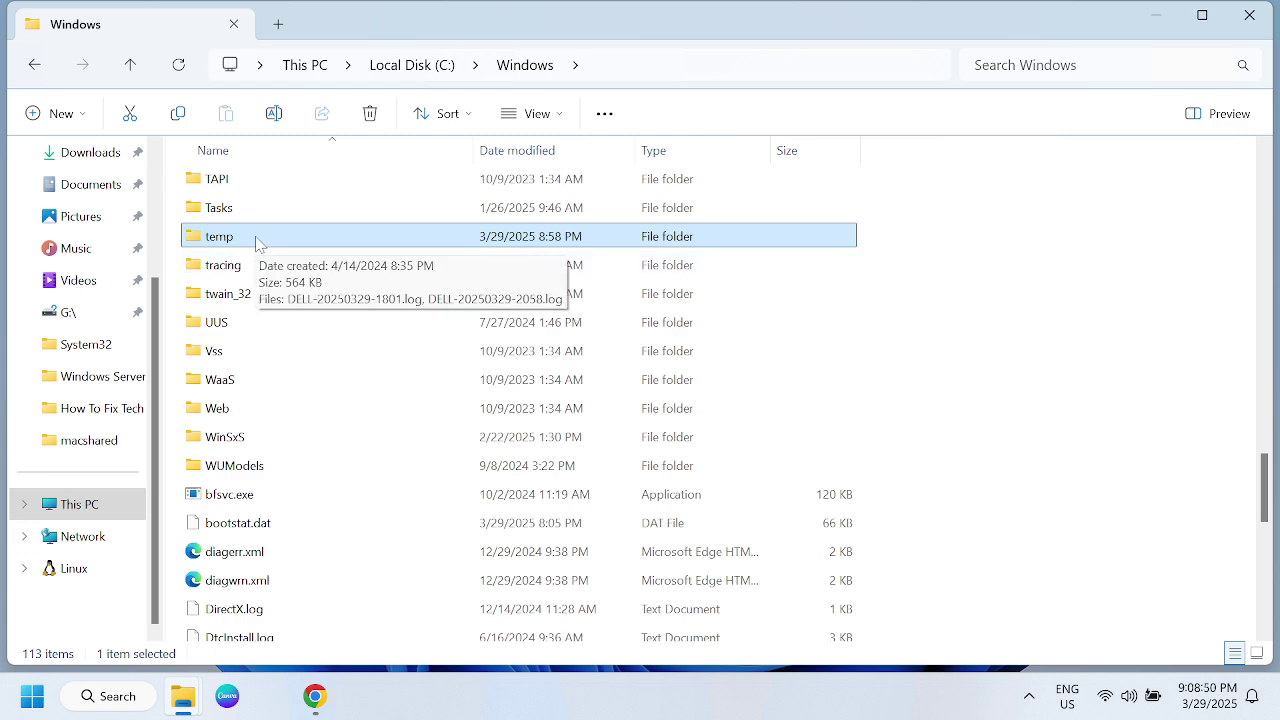
Open the temp folder's Properties via Show more options and view its Security tab.
right_click(256, 244)
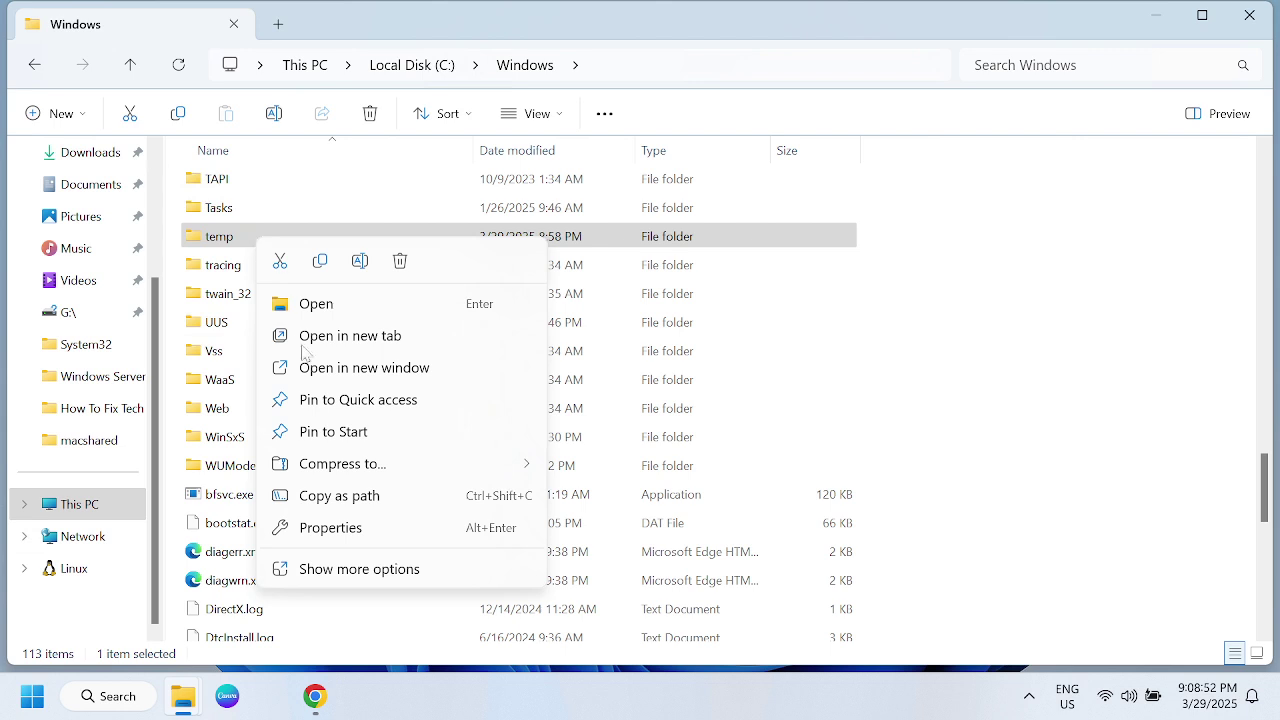
left_click(363, 574)
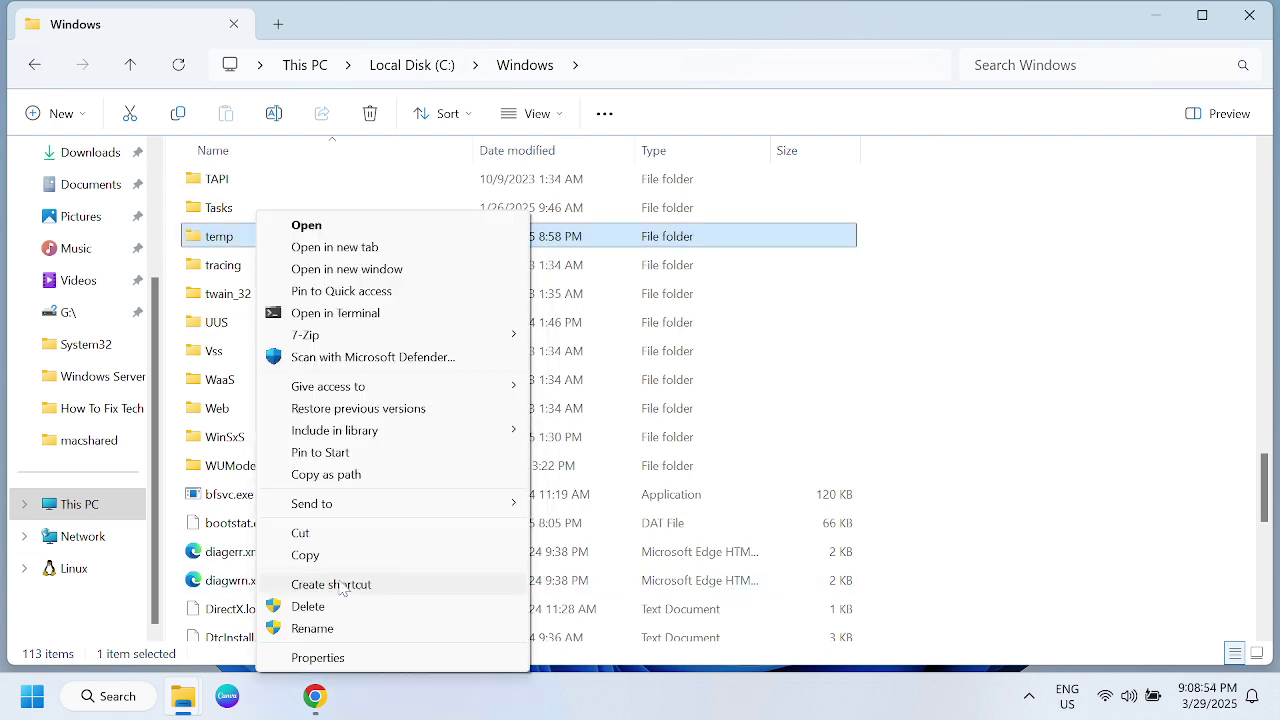
left_click(318, 658)
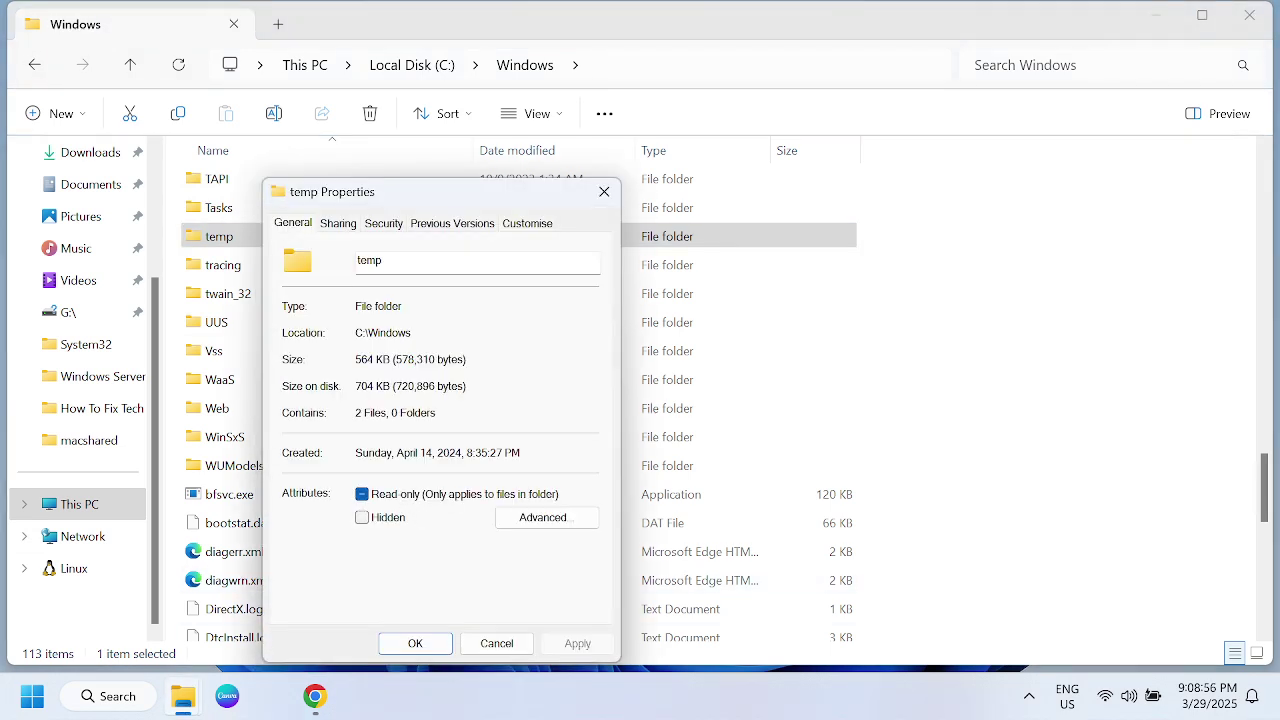
left_click(390, 224)
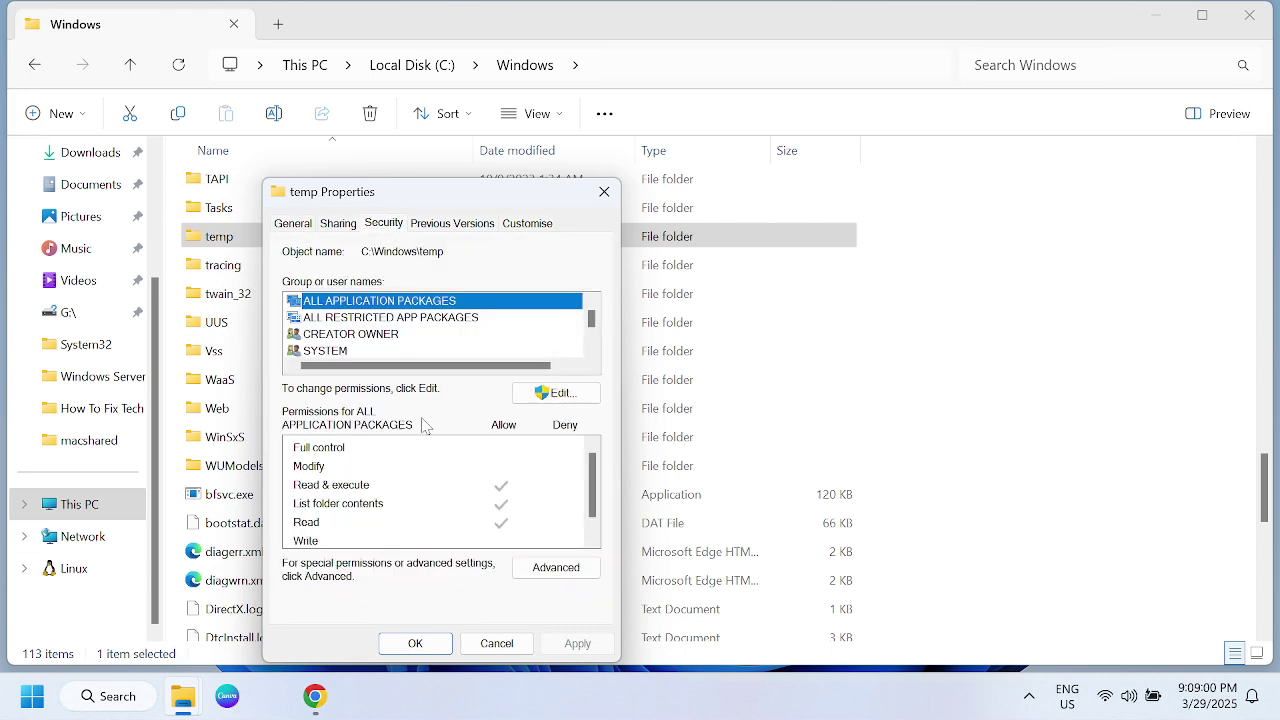
Change temp's owner to Everyone, replace owner on subcontainers and objects, and apply.
left_click(554, 574)
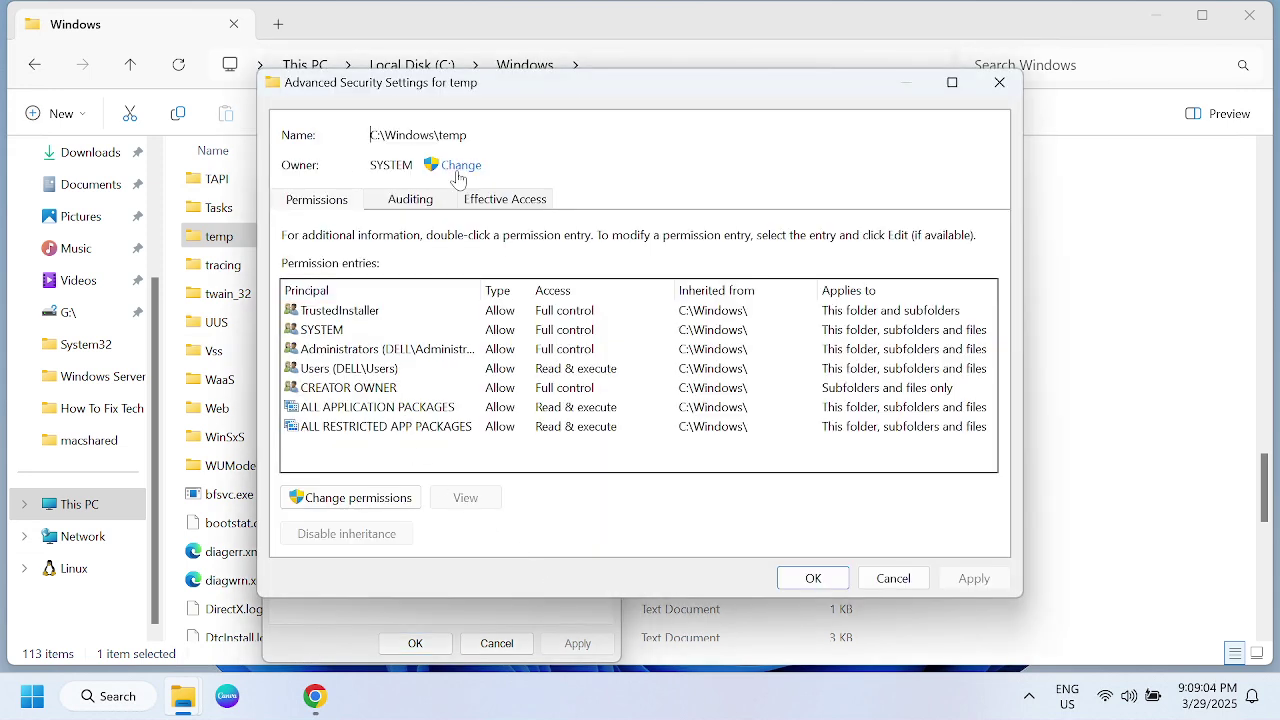
left_click(459, 172)
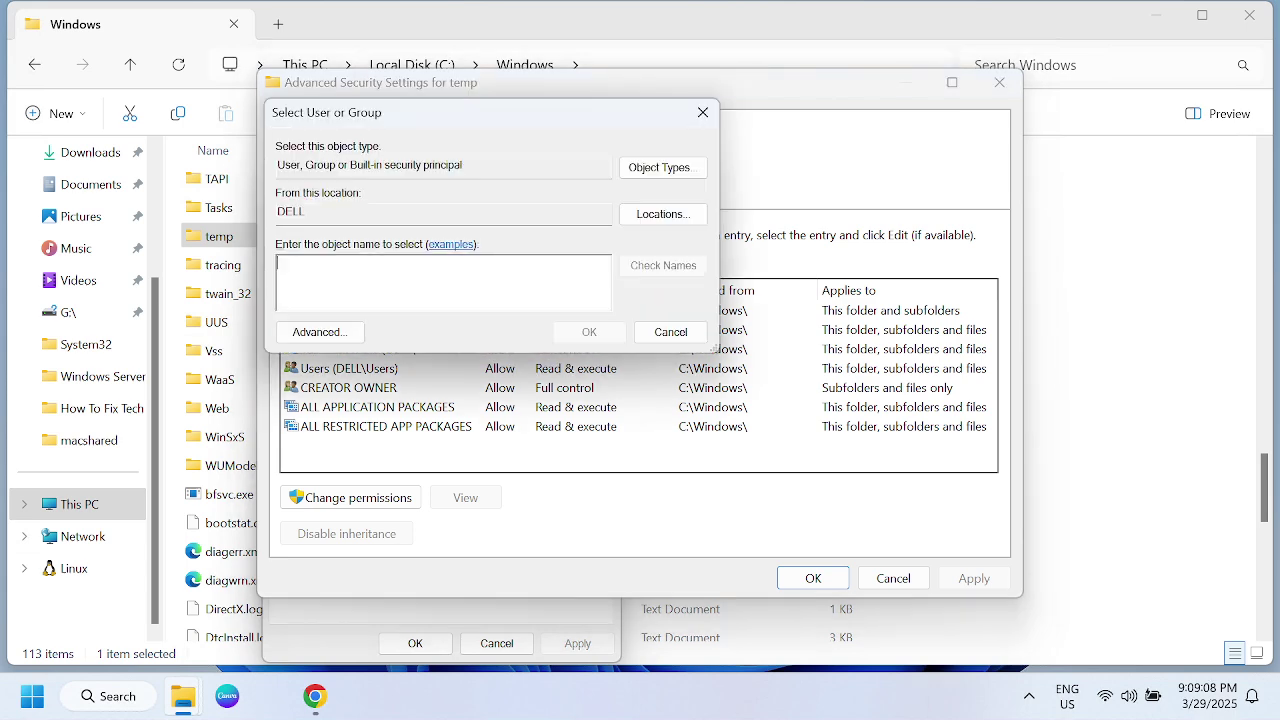
type("ever")
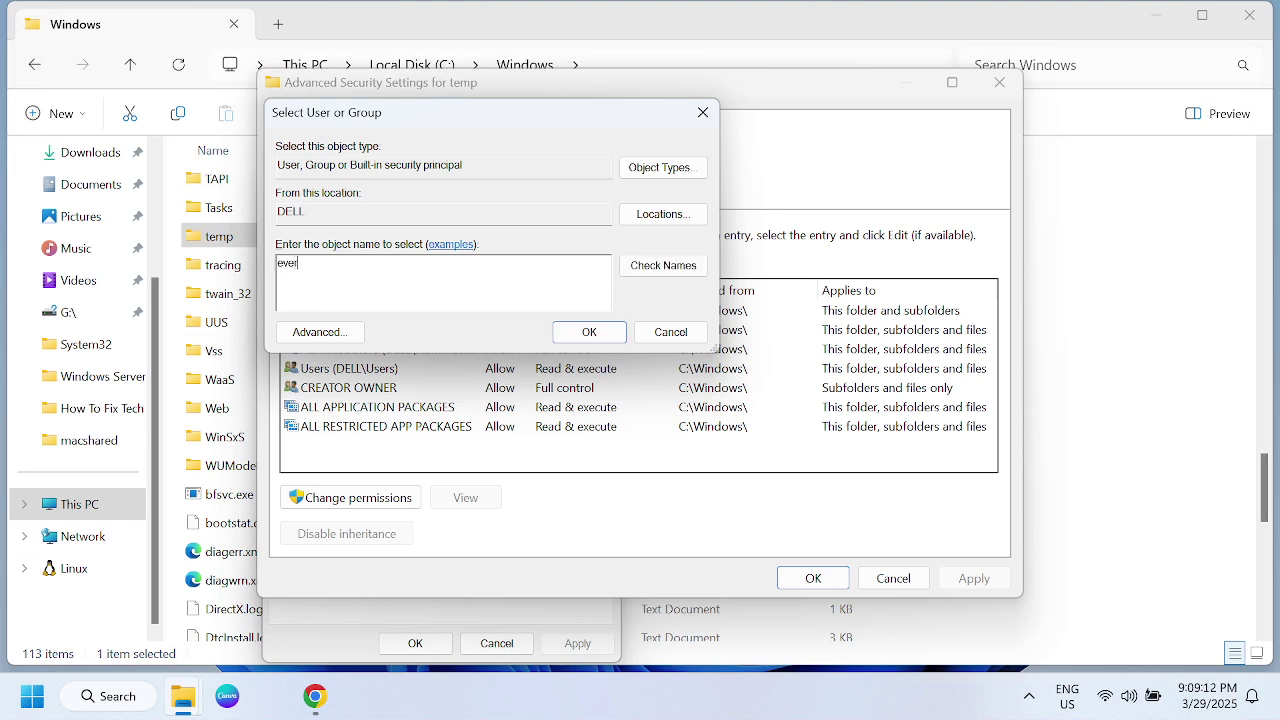
left_click(660, 268)
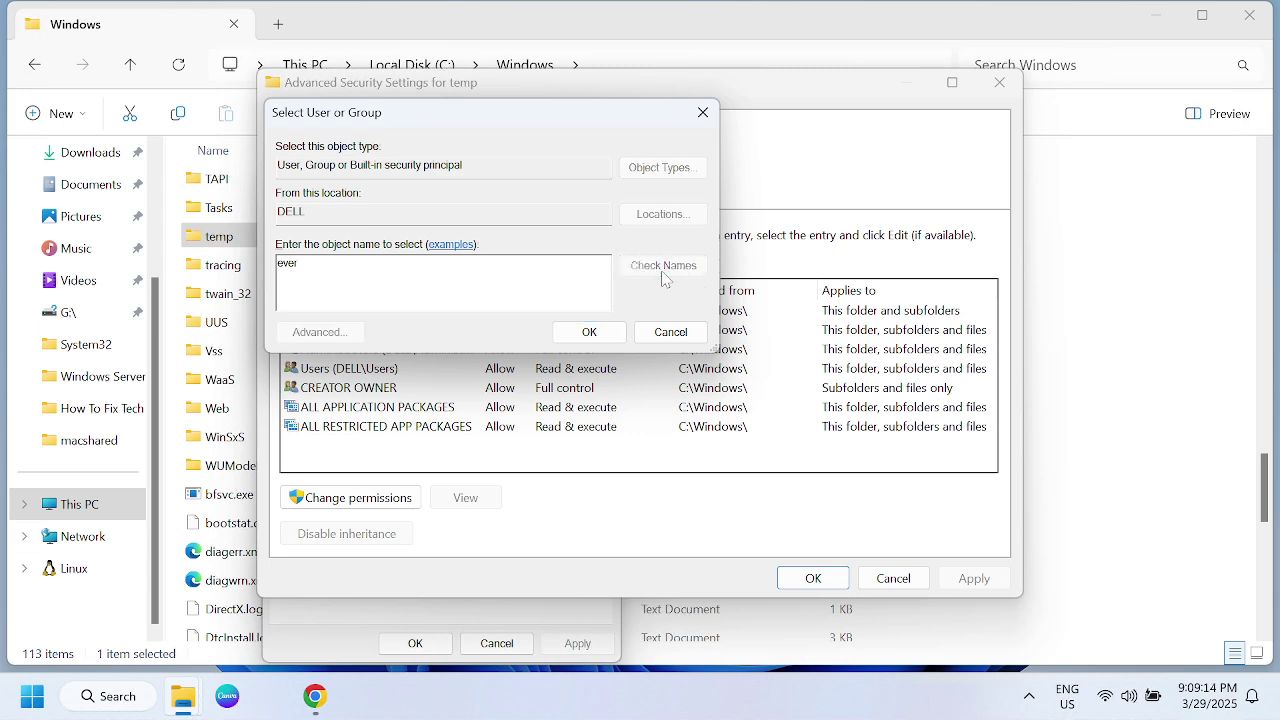
left_click(589, 334)
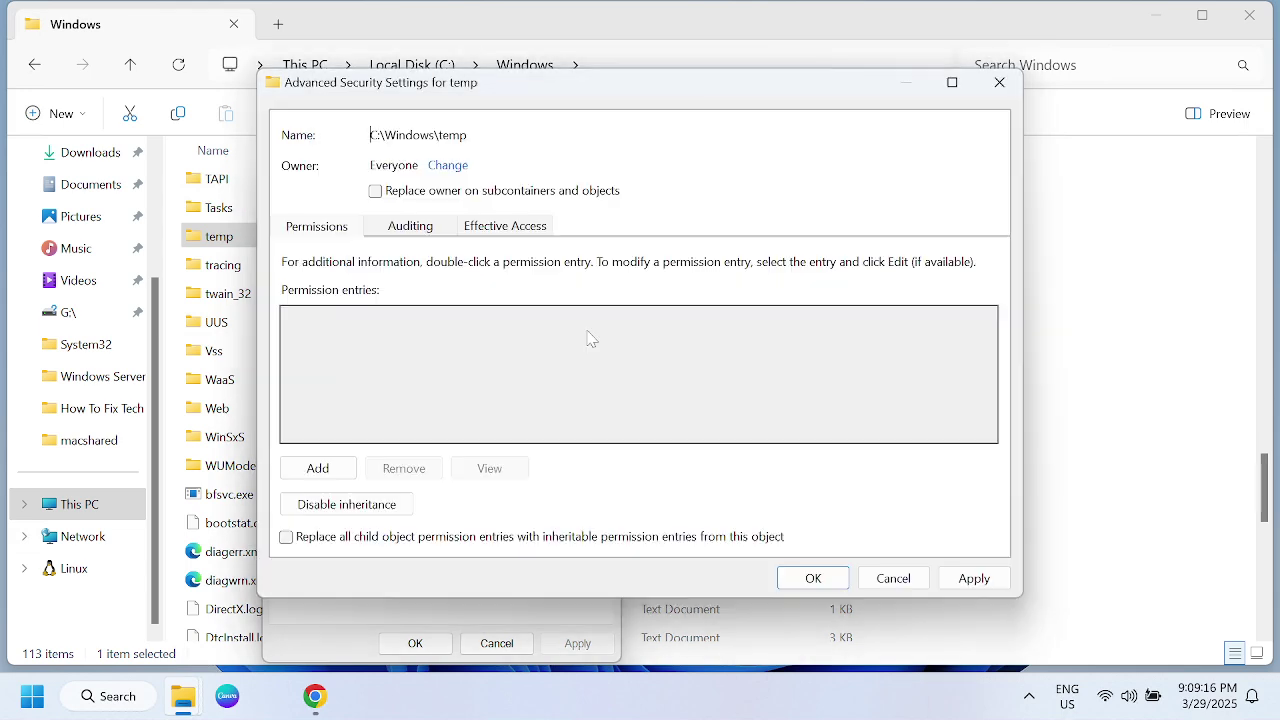
left_click(375, 191)
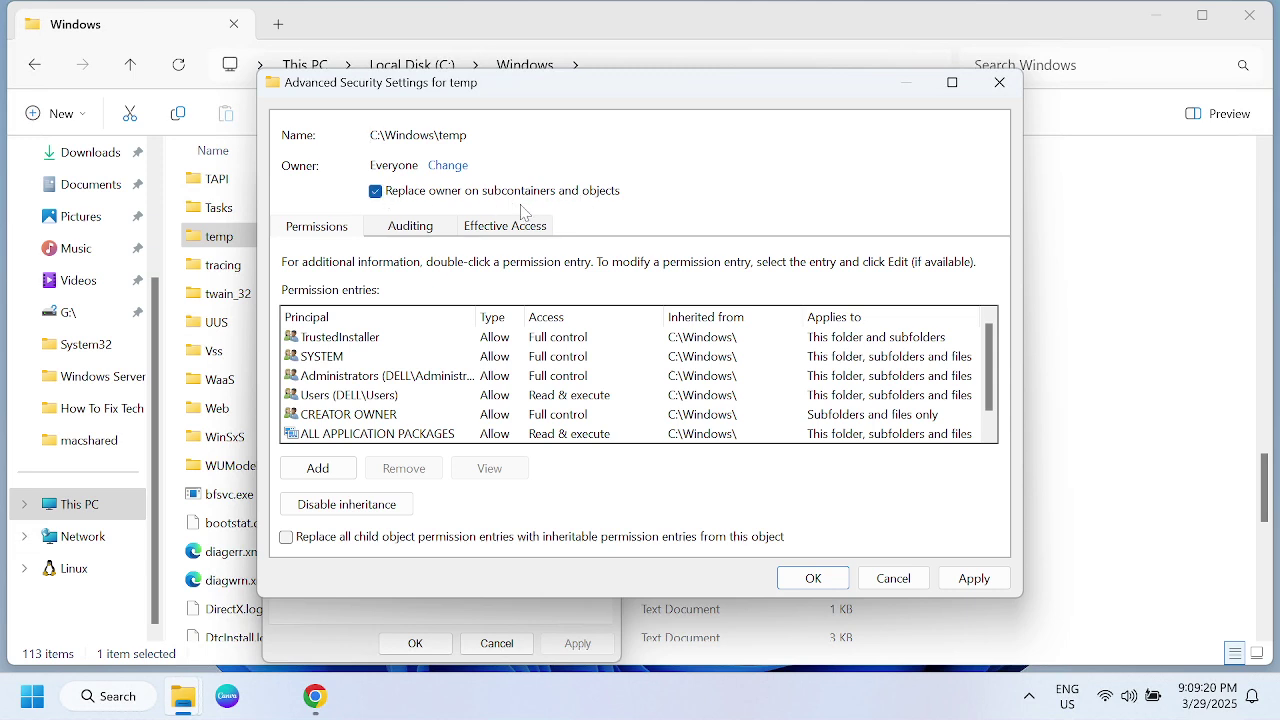
left_click(974, 578)
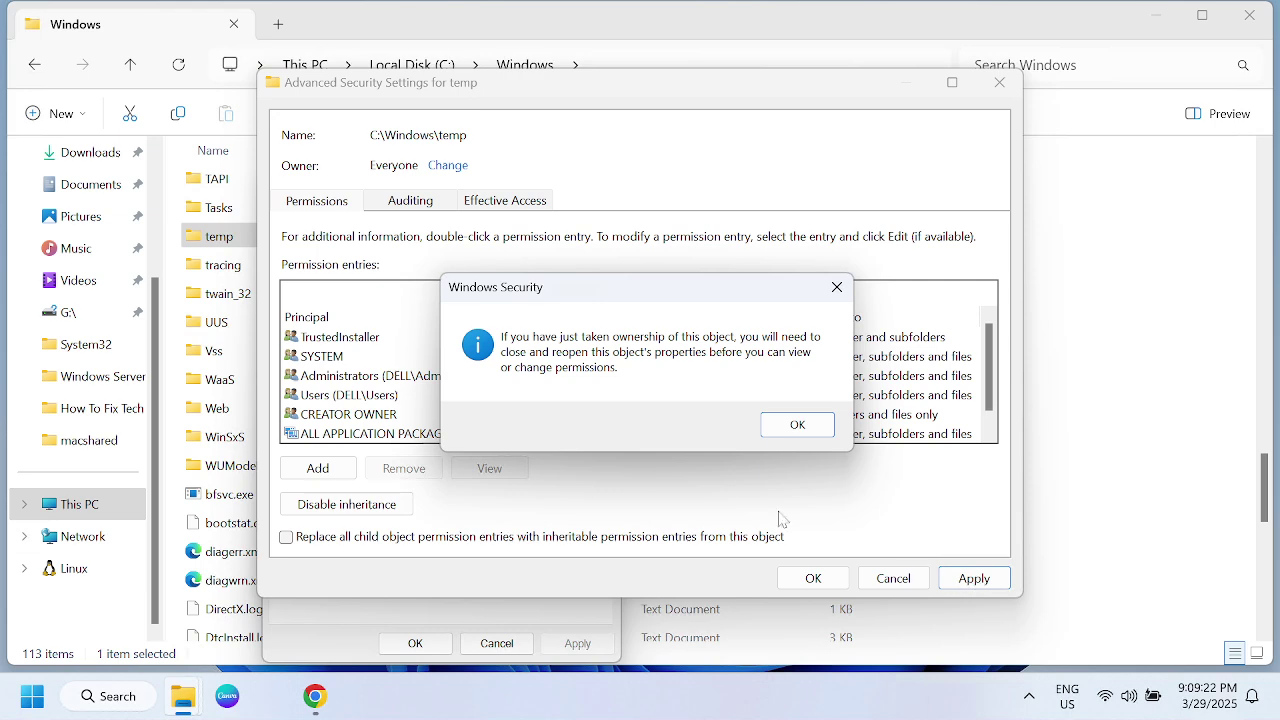
left_click(796, 432)
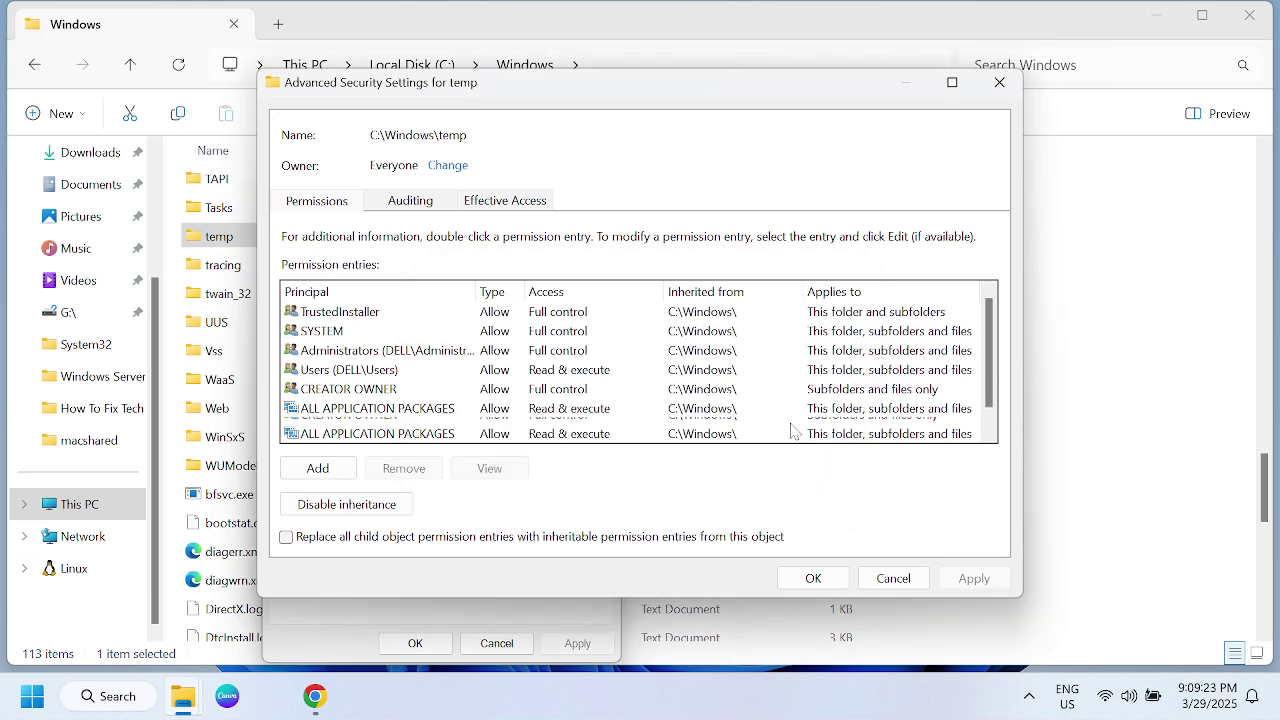
left_click(813, 580)
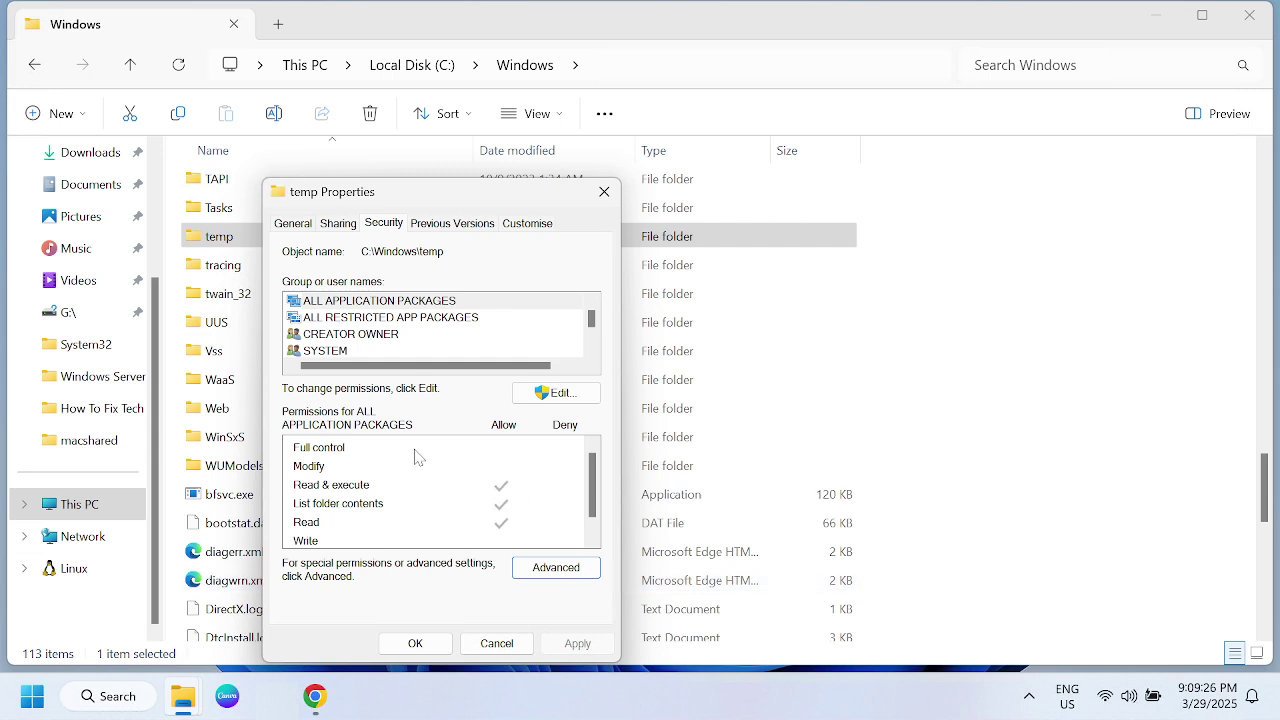
Add the Everyone group to the temp folder's permissions list.
left_click(561, 393)
left_click(514, 453)
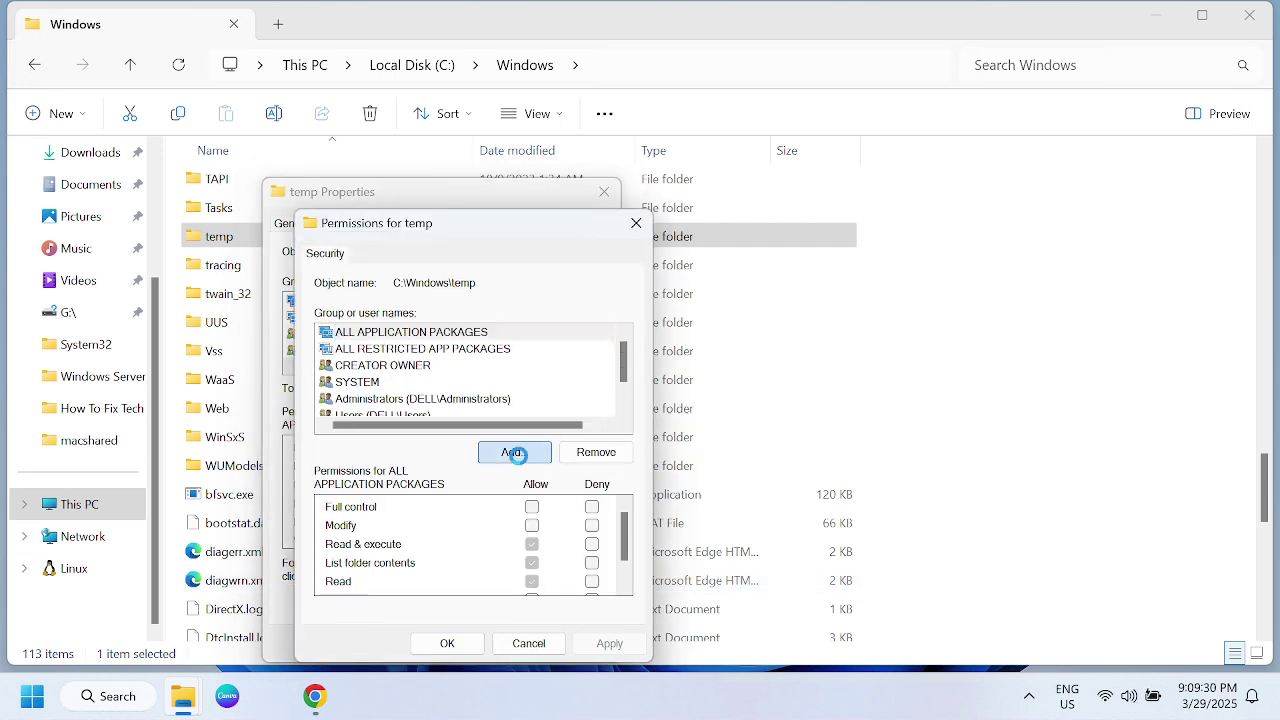
type("ever")
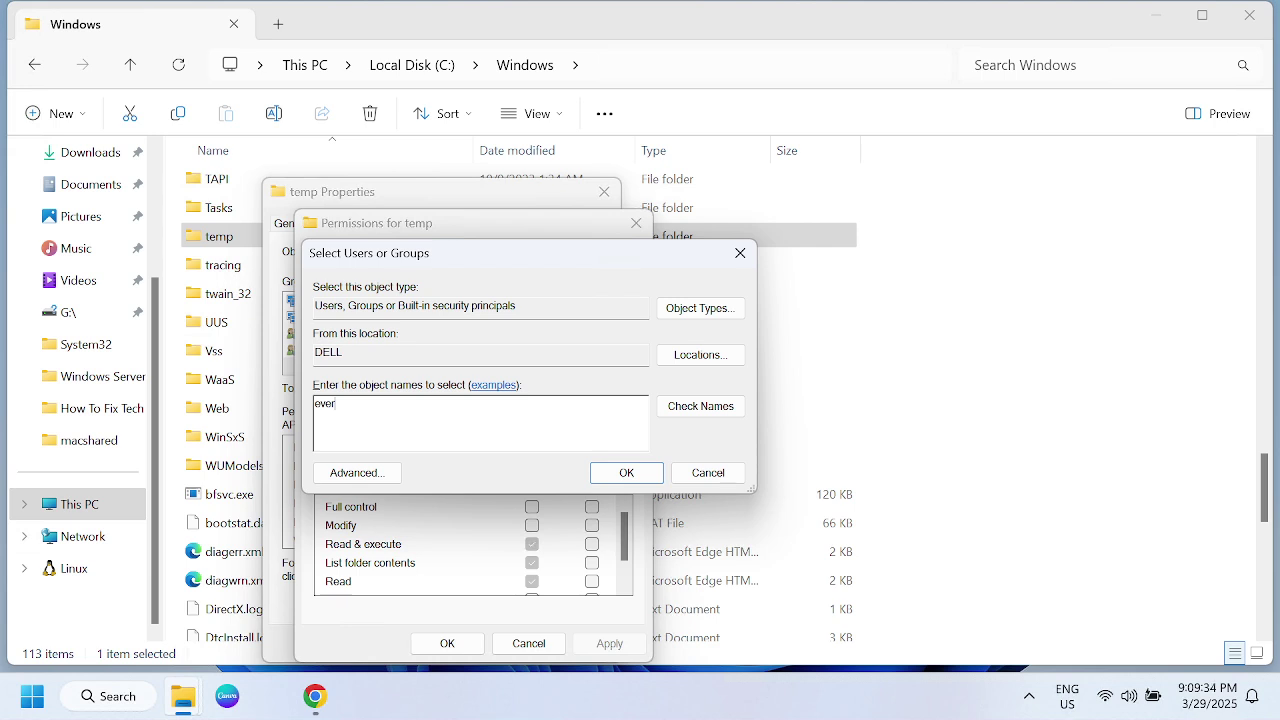
left_click(700, 406)
key("ctrl+a")
left_click(620, 478)
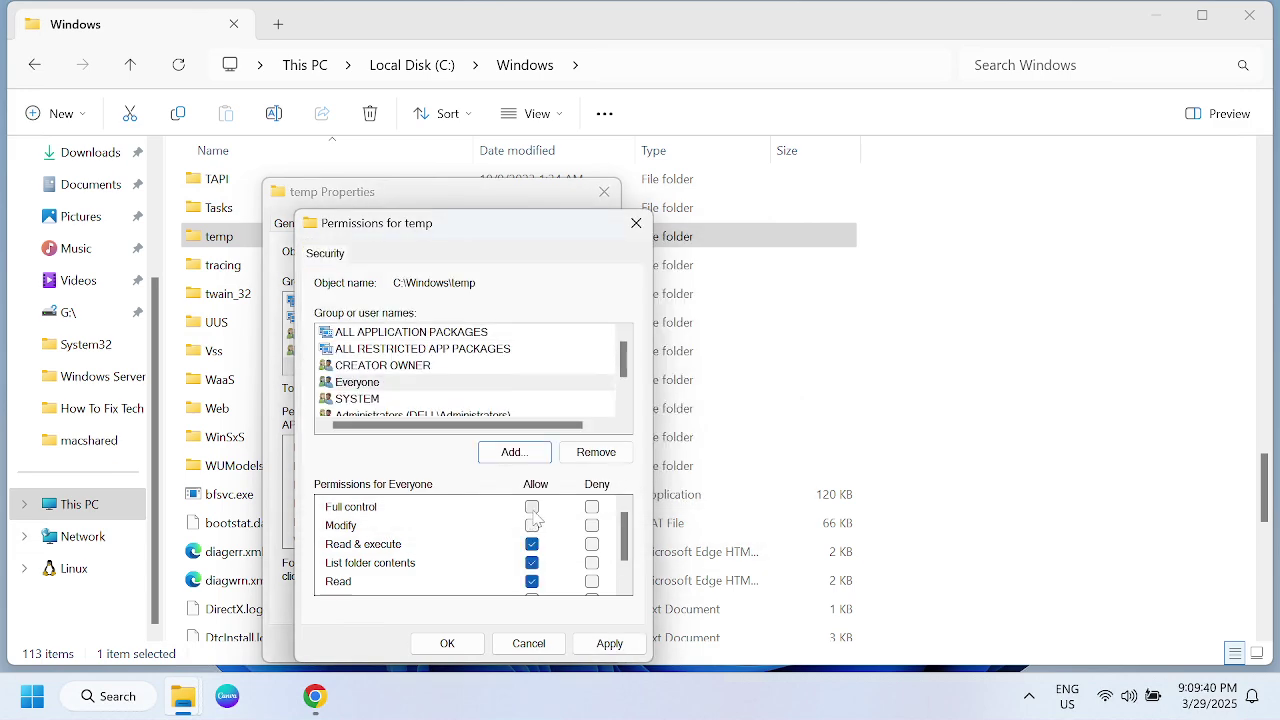
Grant Everyone full control, apply, confirm the system-folder warning, and close Properties.
left_click(532, 508)
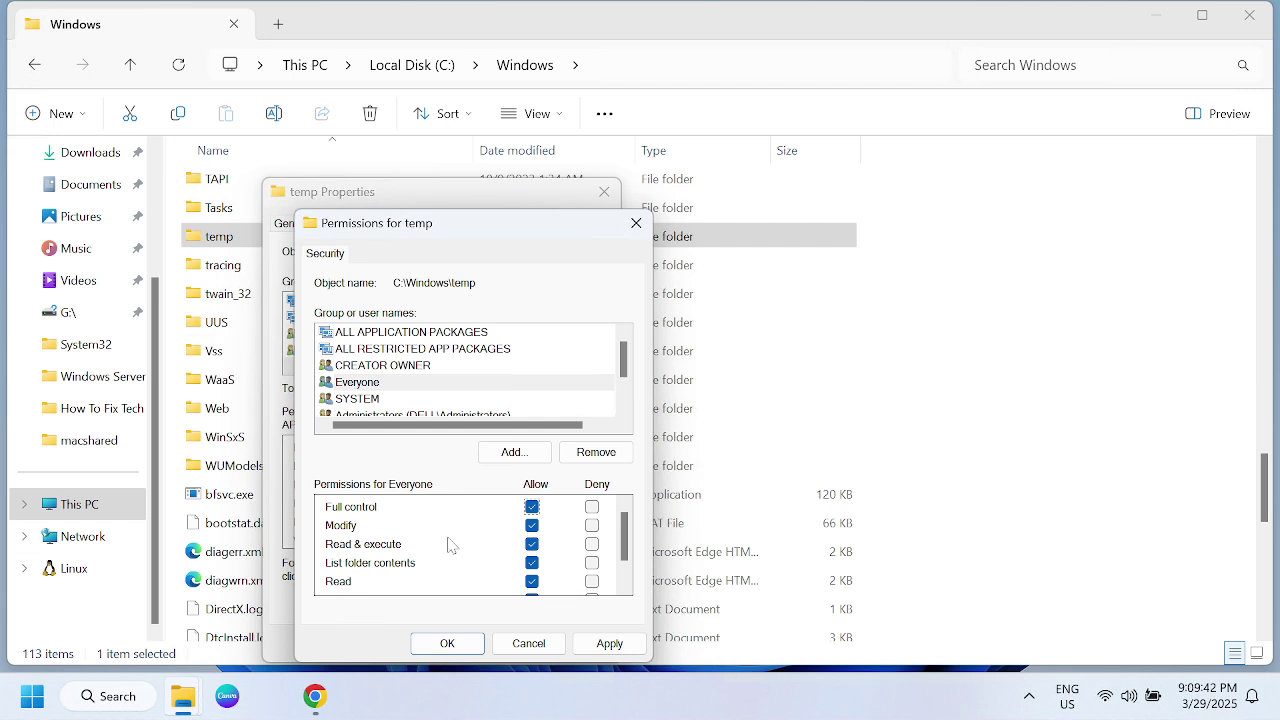
left_click(620, 648)
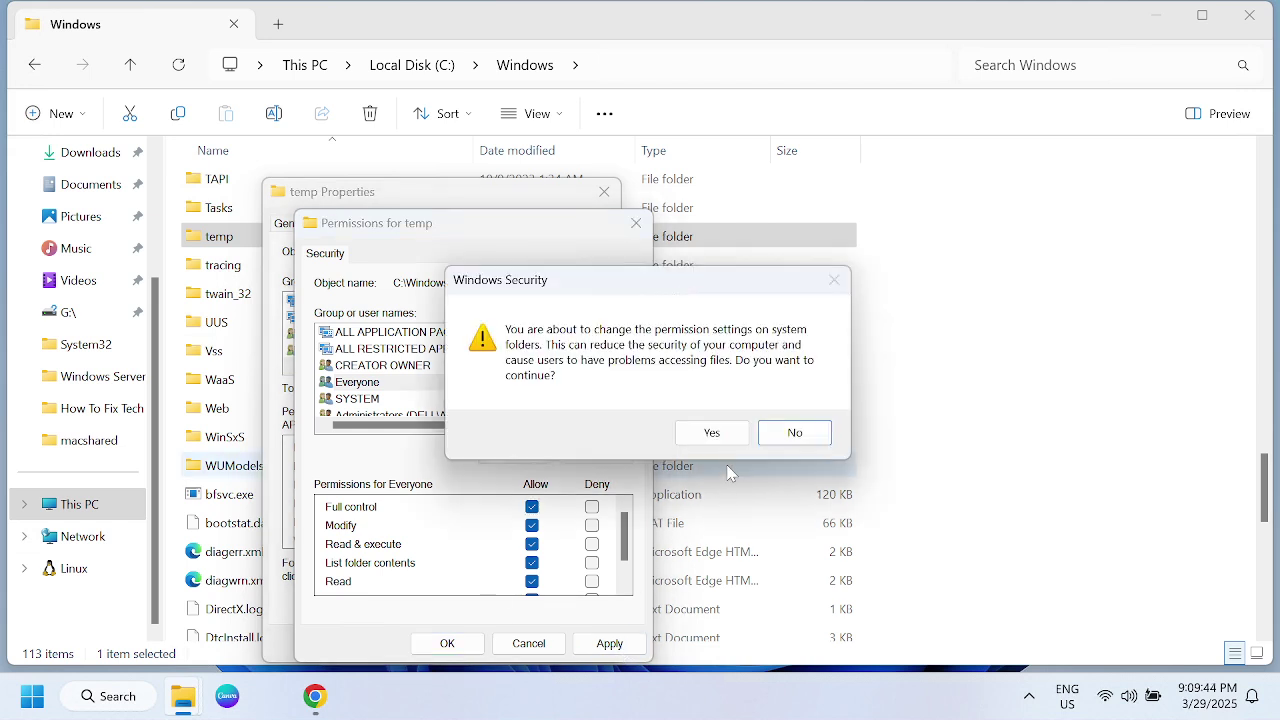
left_click(712, 432)
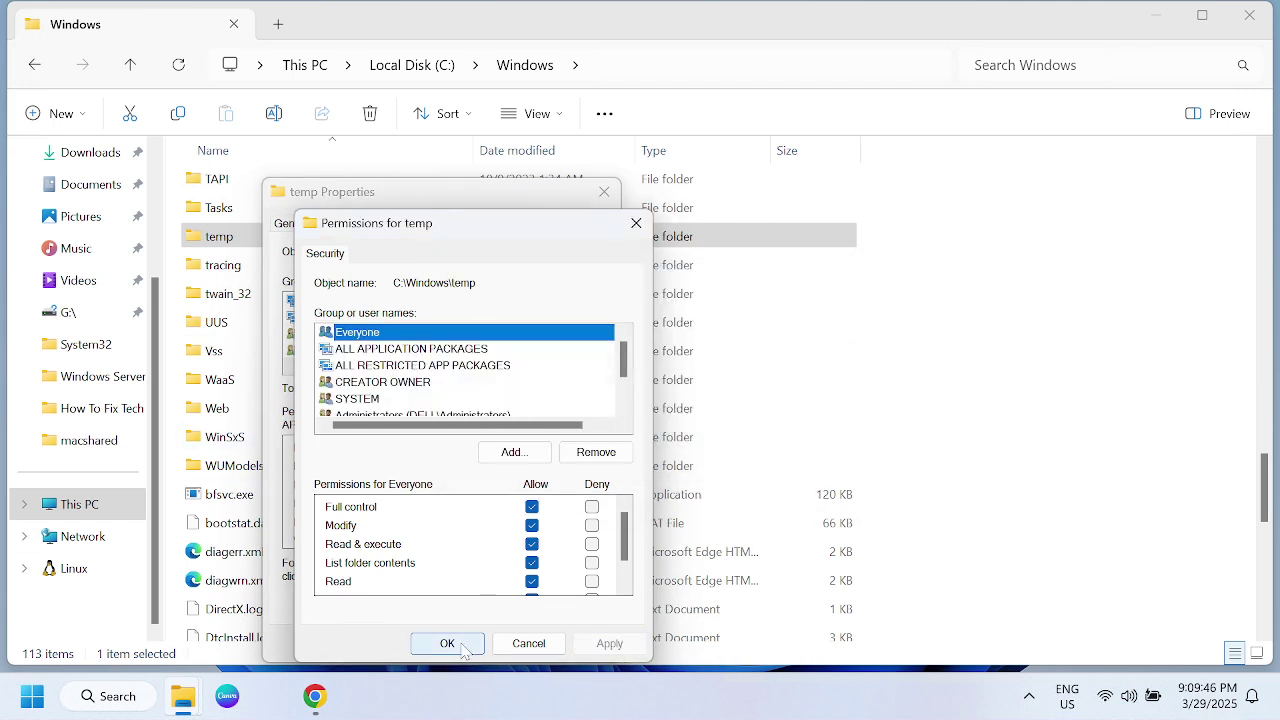
left_click(463, 645)
left_click(422, 646)
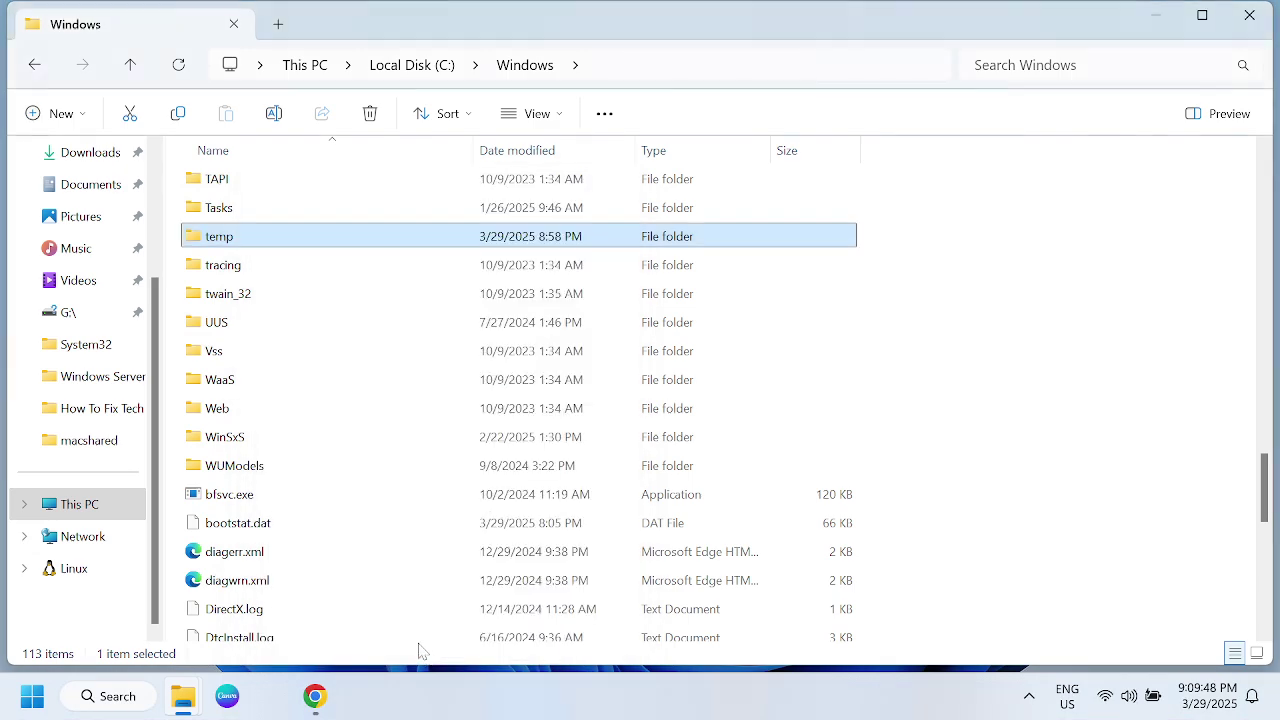
Close Explorer and launch WinDirStat-x64.msi from the Downloads folder.
left_click(1249, 16)
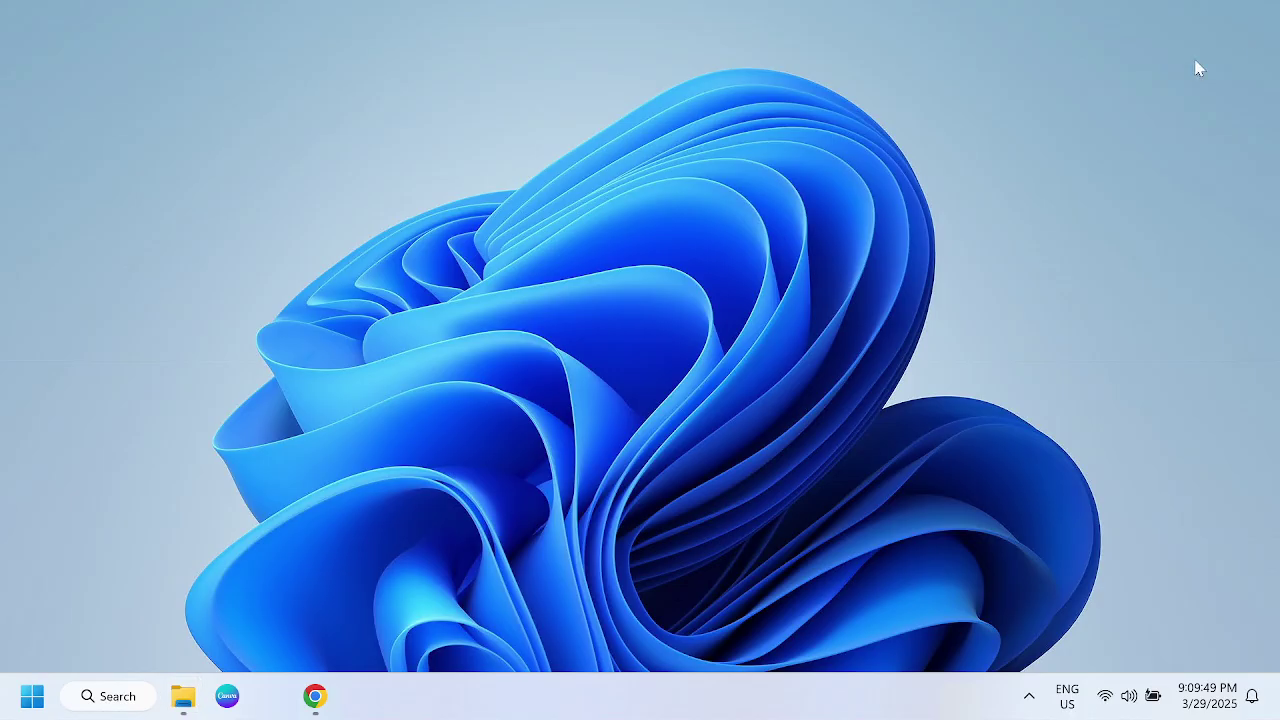
right_click(714, 205)
left_click(776, 288)
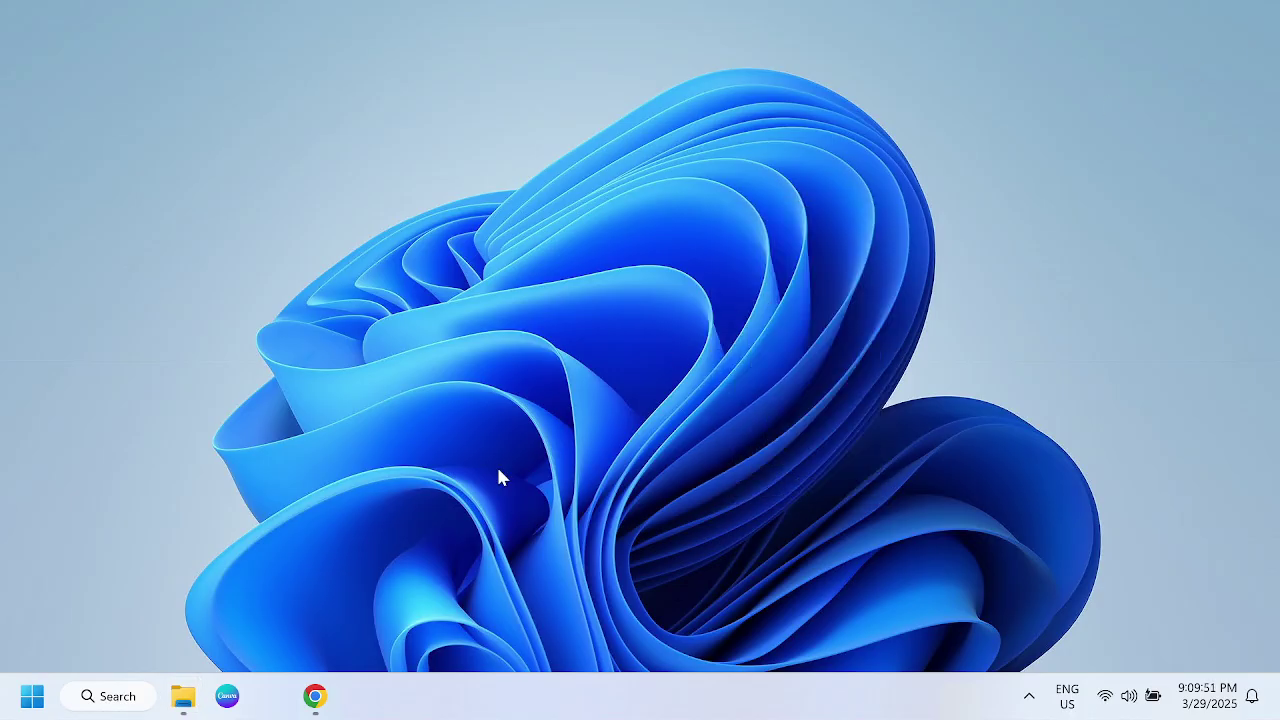
left_click(183, 696)
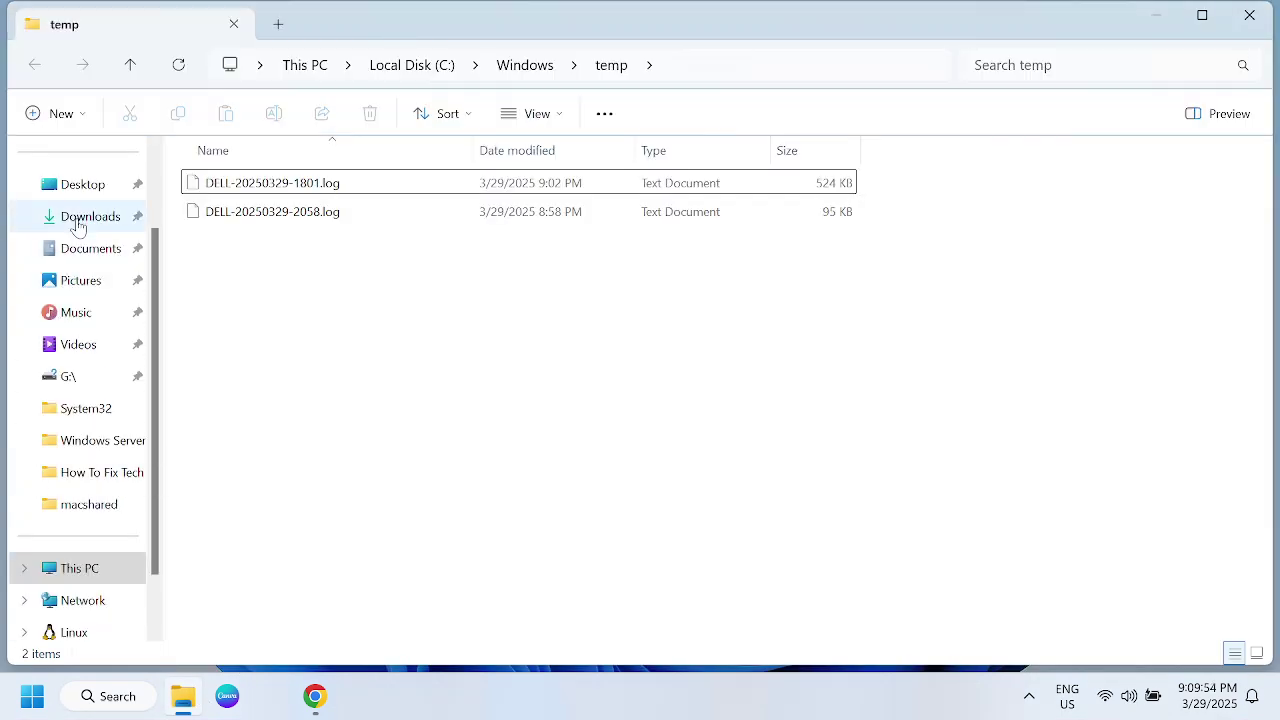
left_click(82, 218)
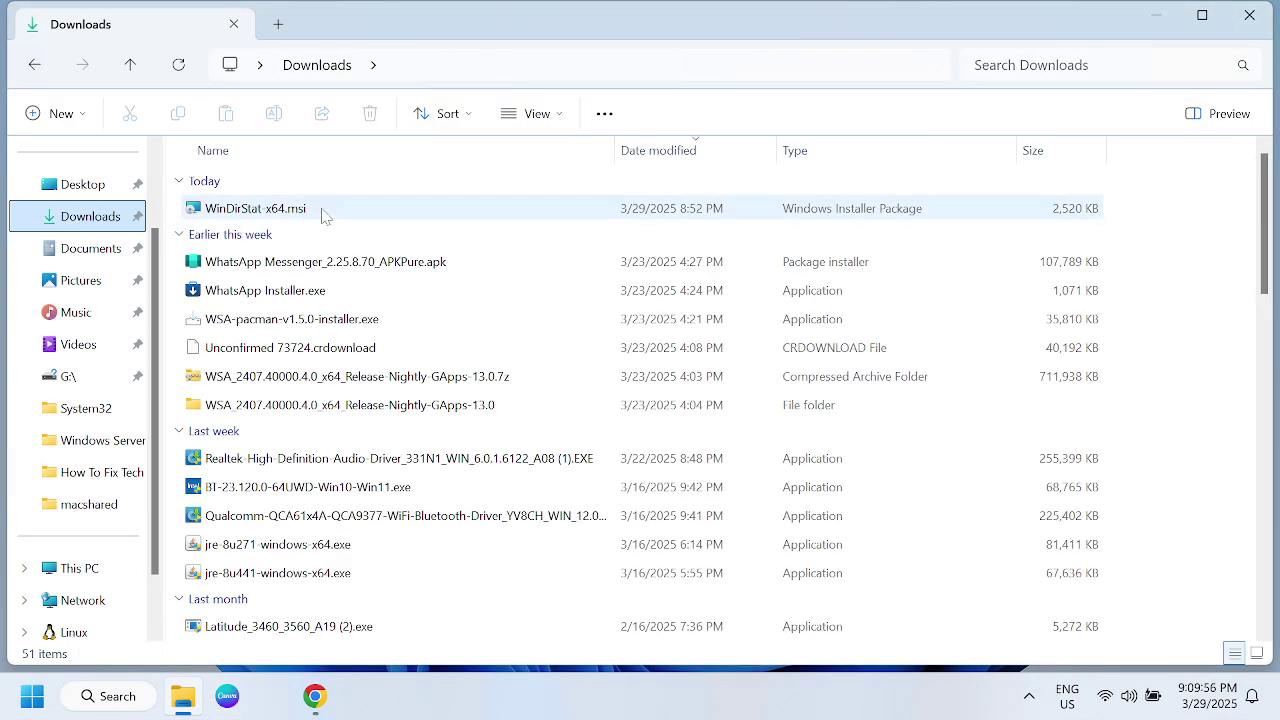
double_click(327, 212)
Run the installer, accept the license, keep the default folder, install, and finish.
left_click(697, 374)
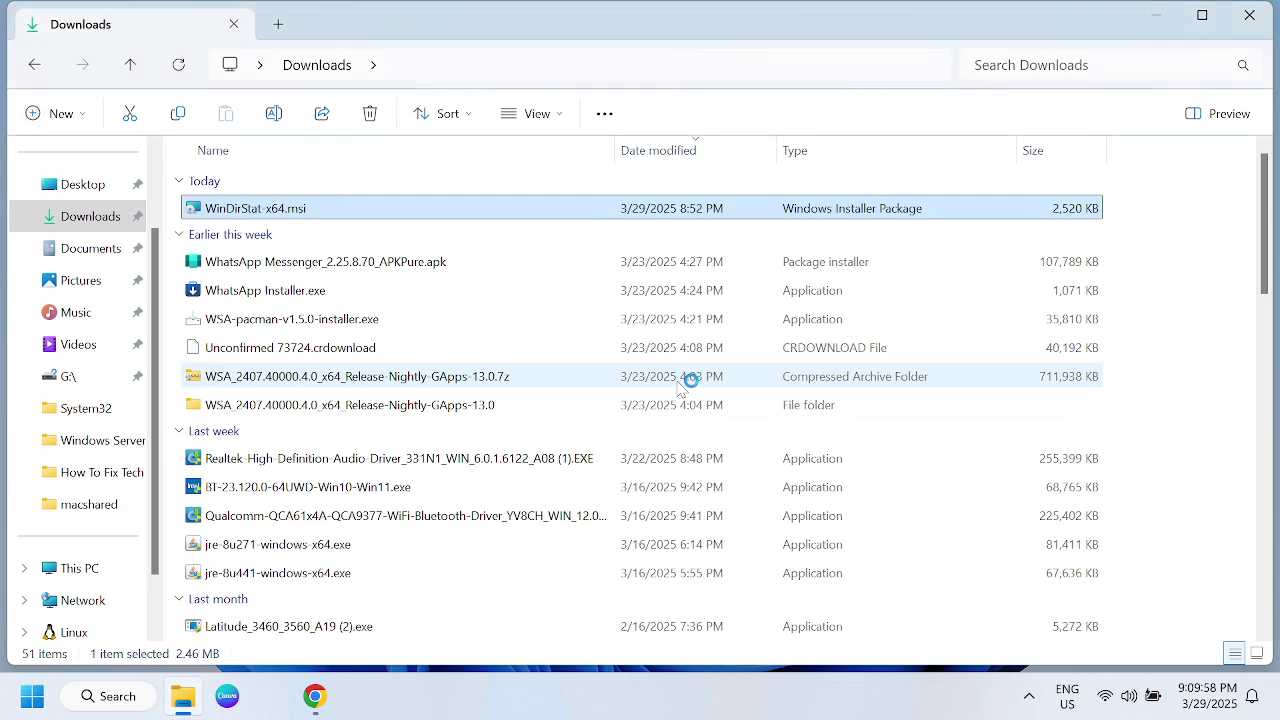
left_click(745, 510)
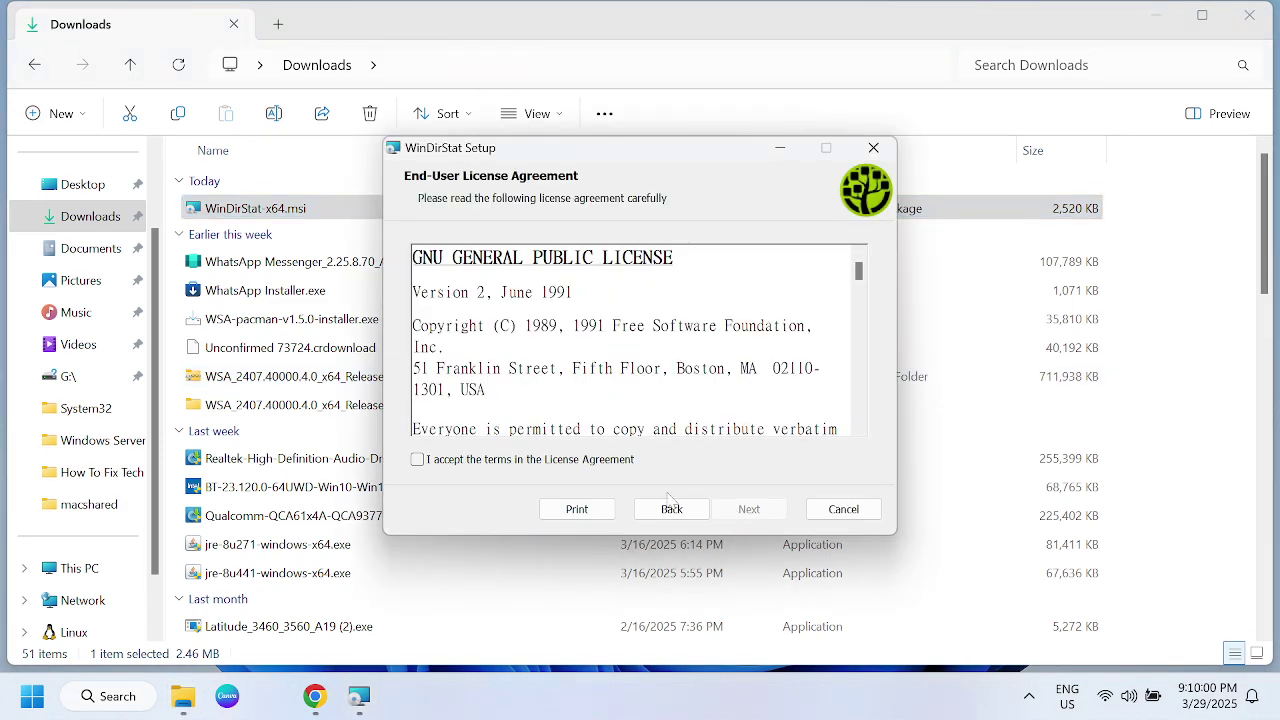
left_click(450, 461)
left_click(744, 510)
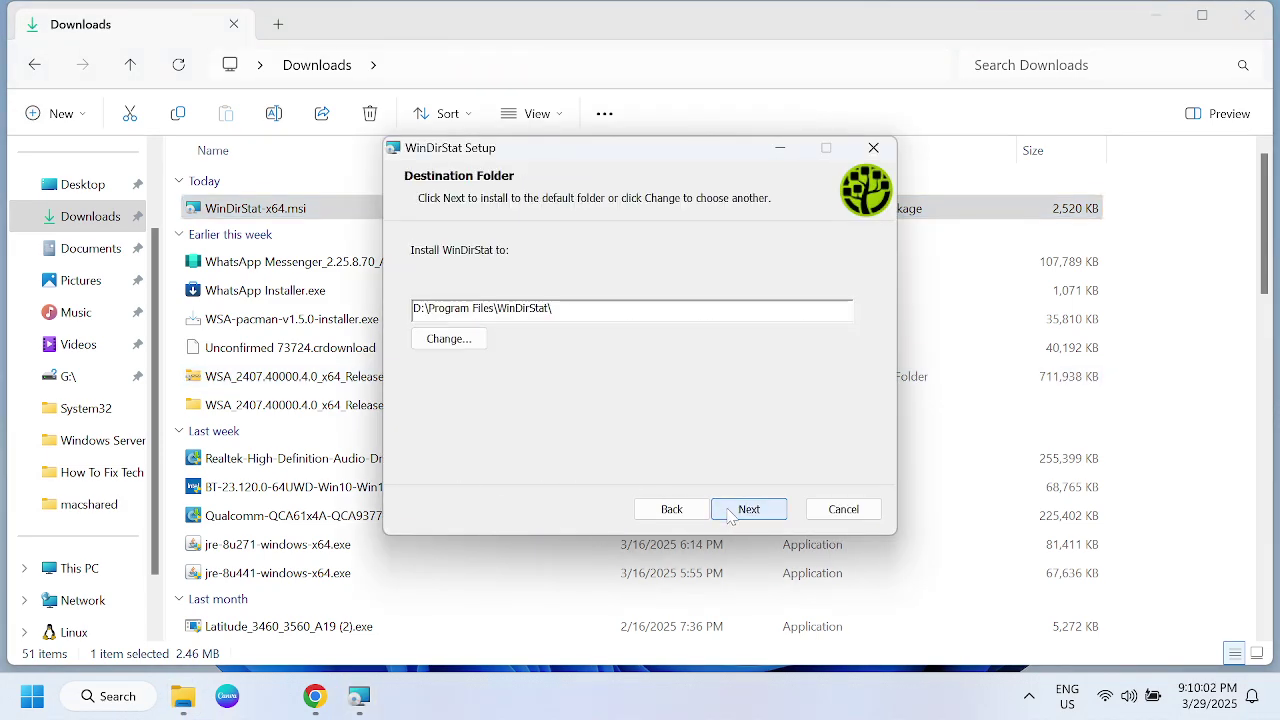
left_click(740, 510)
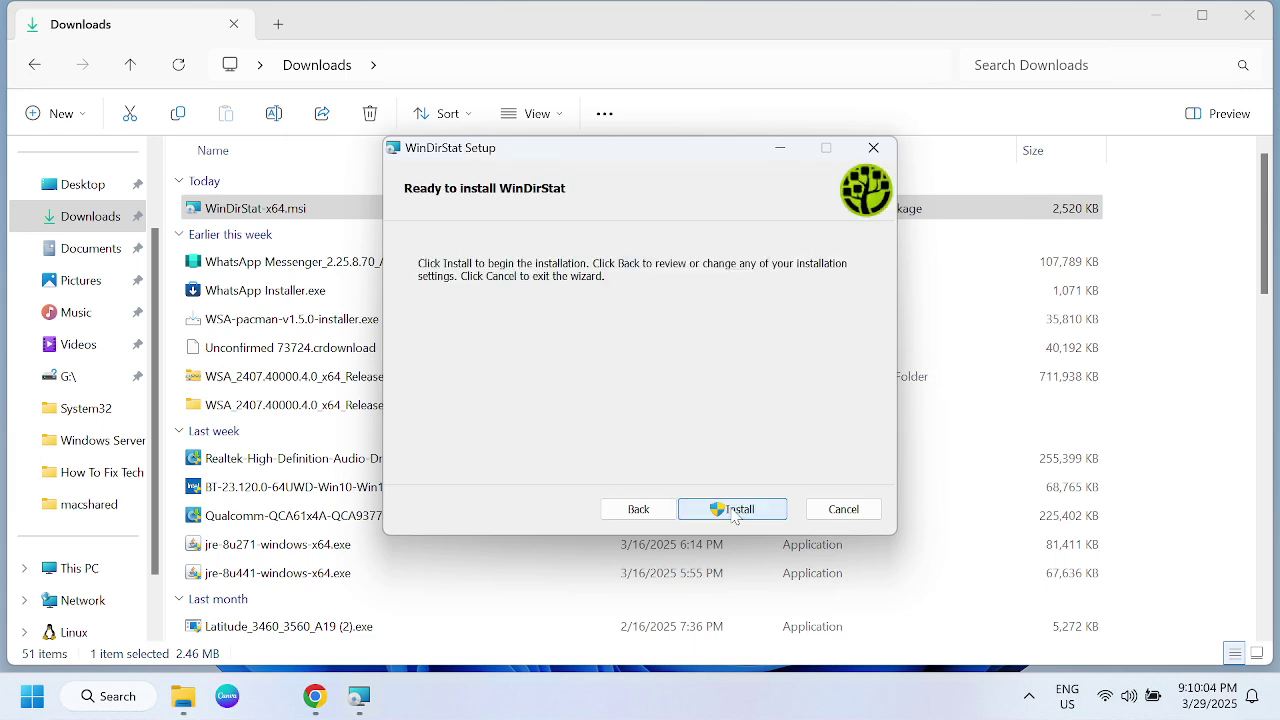
left_click(735, 510)
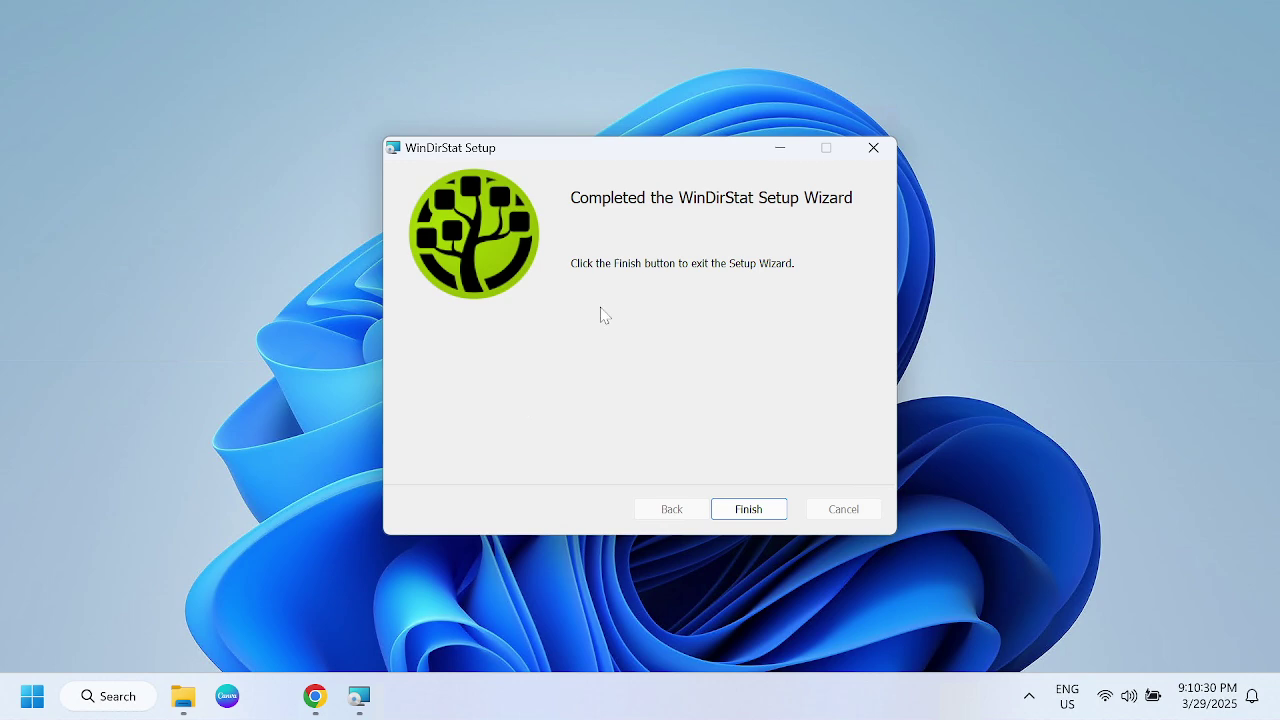
left_click(748, 509)
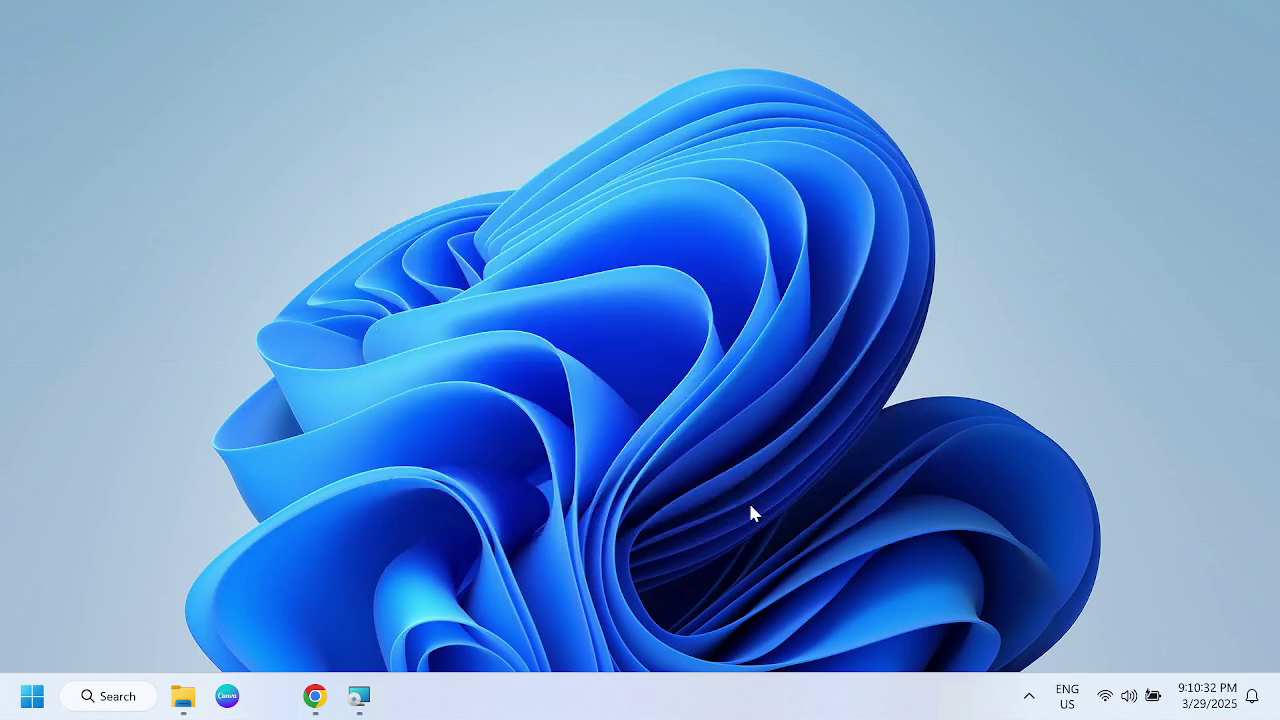
Scroll the error 2503/2502 thread to Method 3 and select the DISM /Online /Cleanup-image /Scanhealth line.
left_click(300, 694)
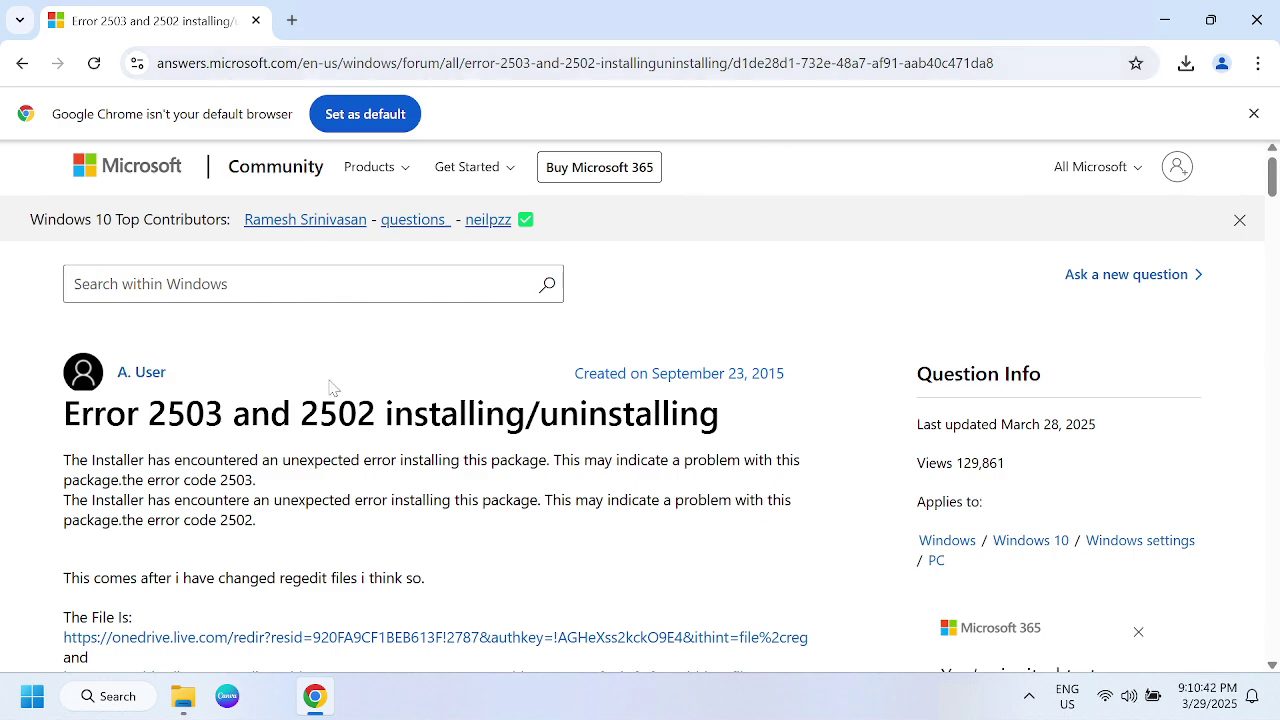
scroll(333, 387, "down", 2)
scroll(333, 387, "down", 2)
scroll(332, 386, "down", 4)
scroll(331, 385, "down", 3)
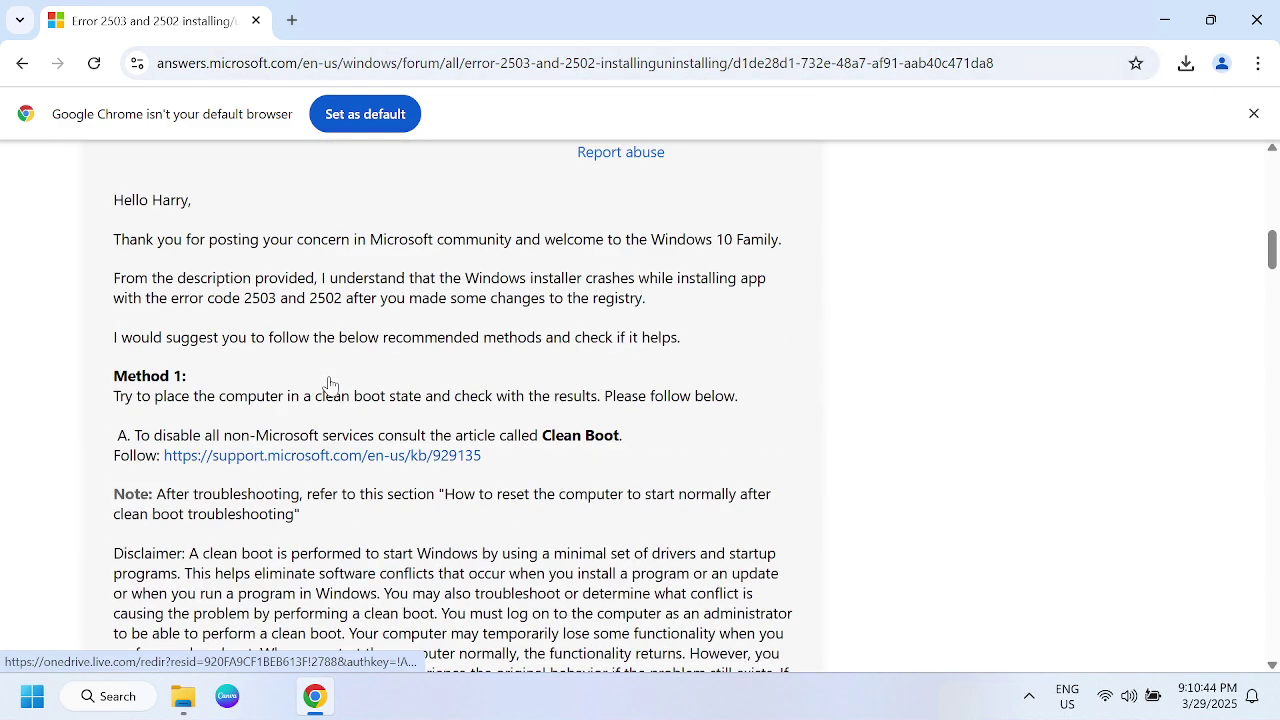
scroll(330, 385, "down", 4)
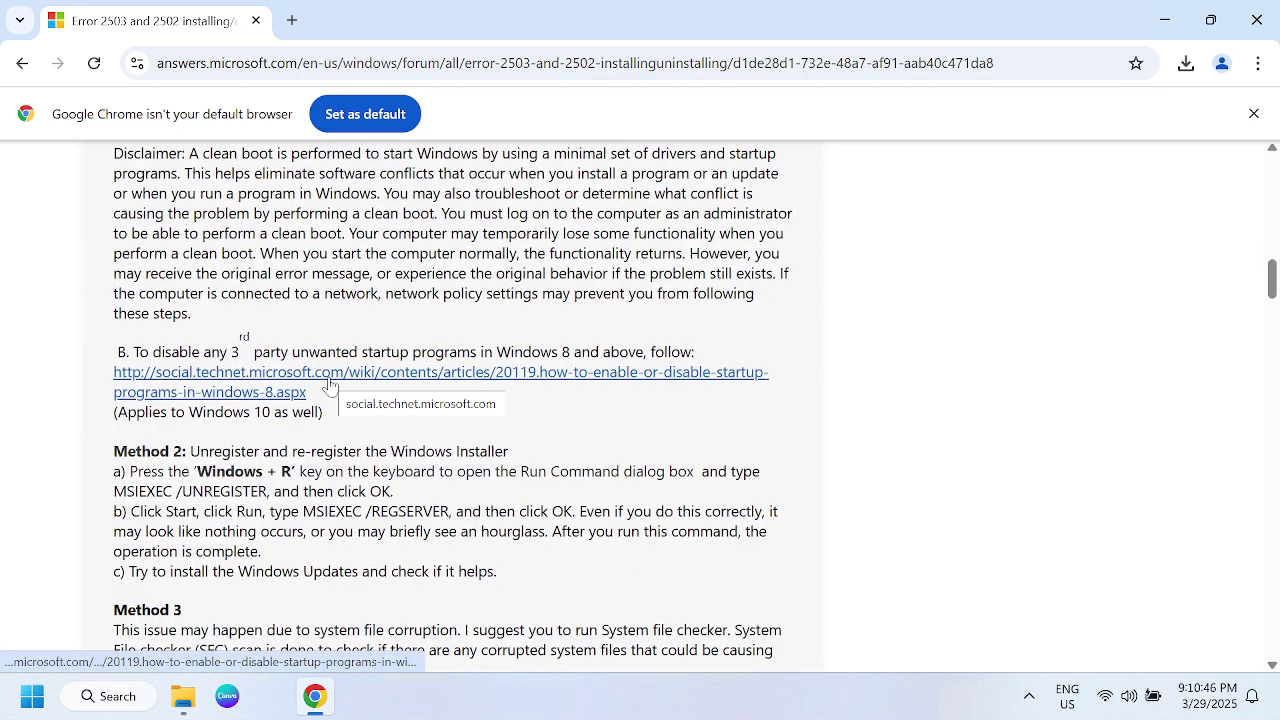
scroll(266, 445, "down", 1)
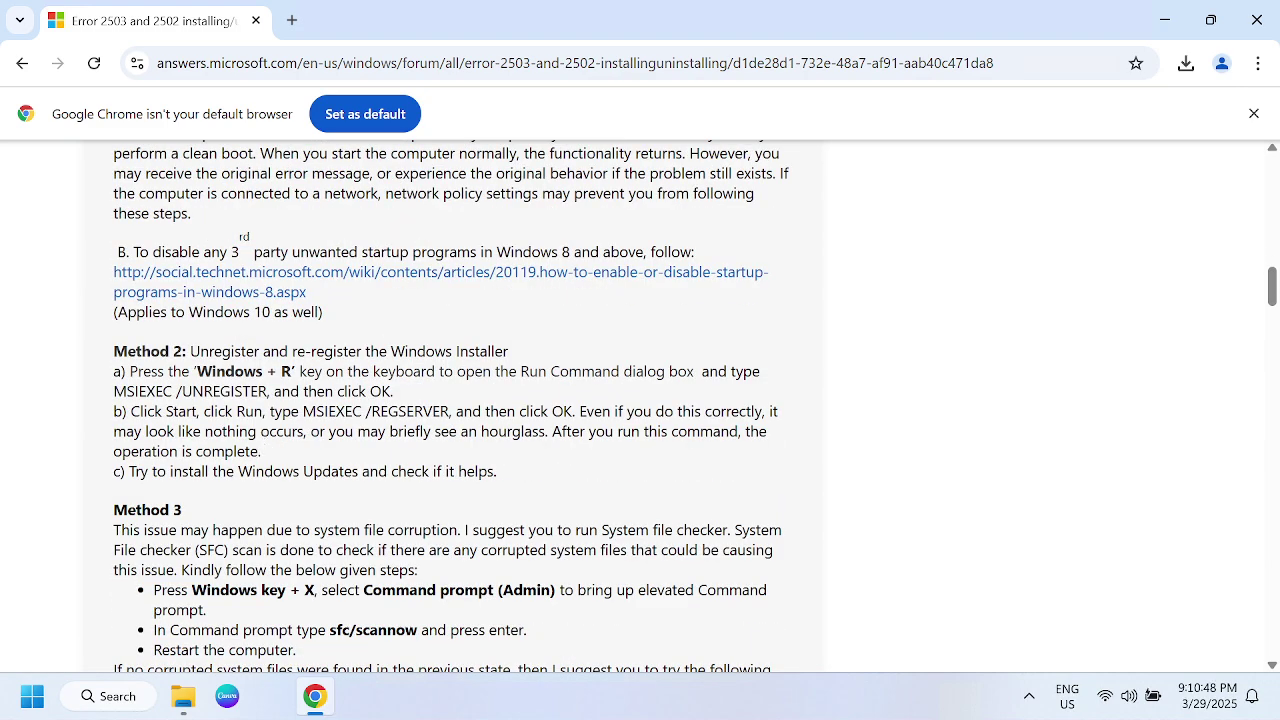
scroll(450, 405, "down", 1)
scroll(450, 405, "down", 2)
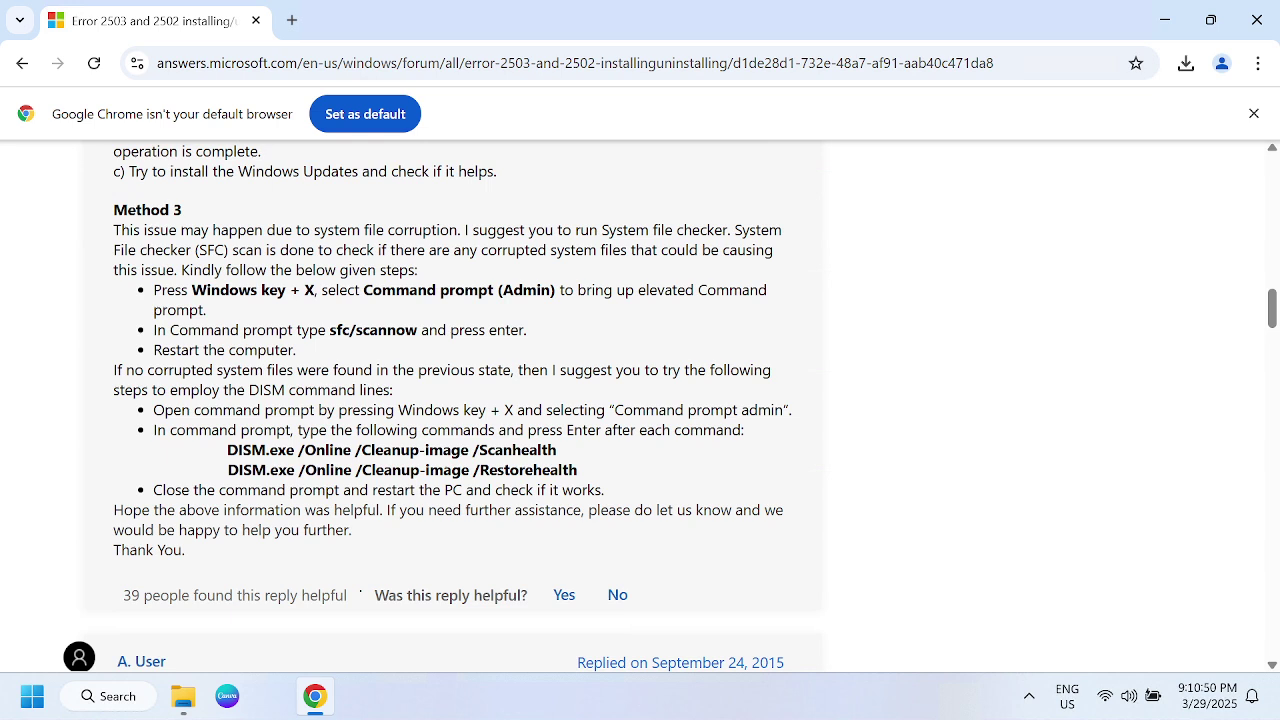
left_click_drag(227, 450, 605, 455)
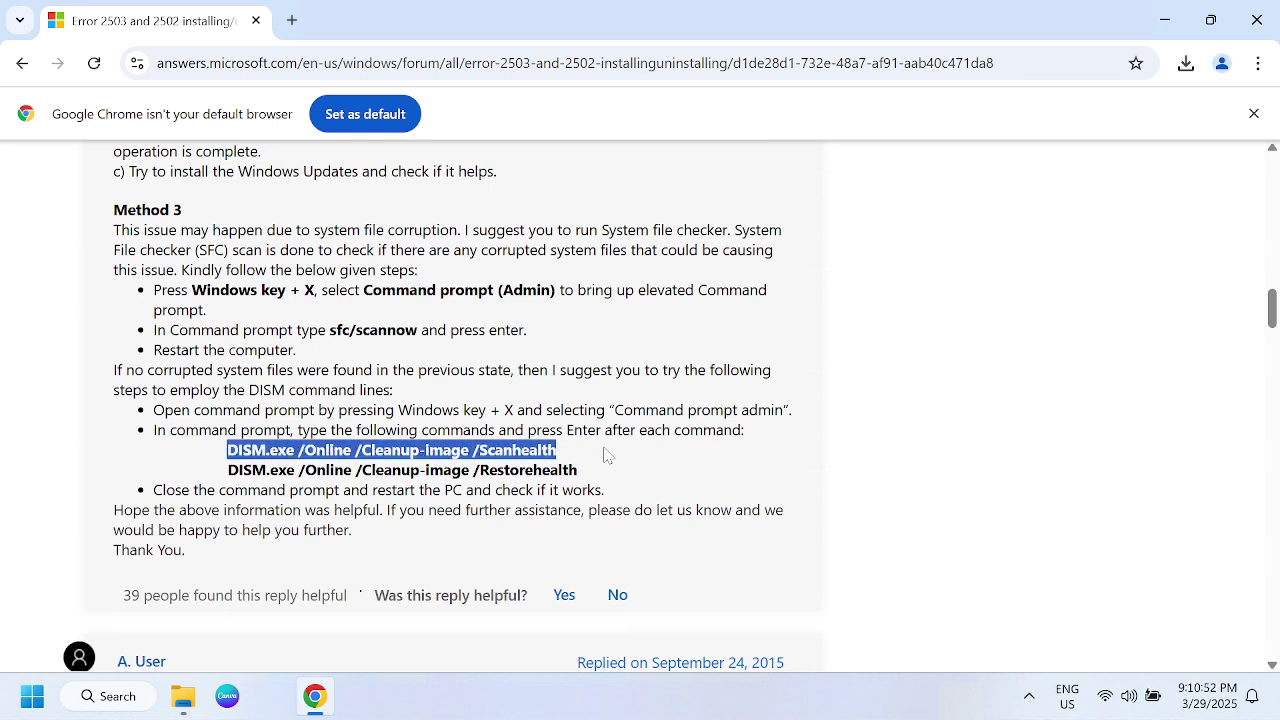
Run the pasted DISM Scanhealth command in an administrator Command Prompt.
left_click(113, 706)
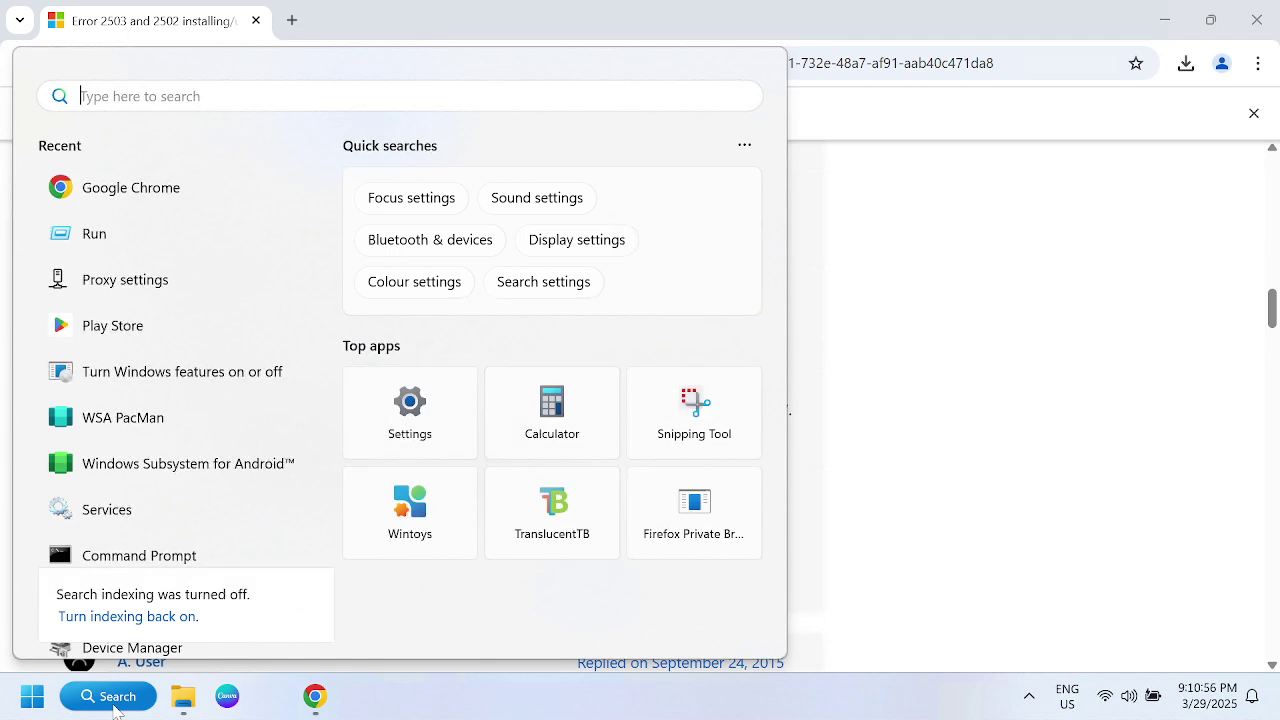
type("cmd")
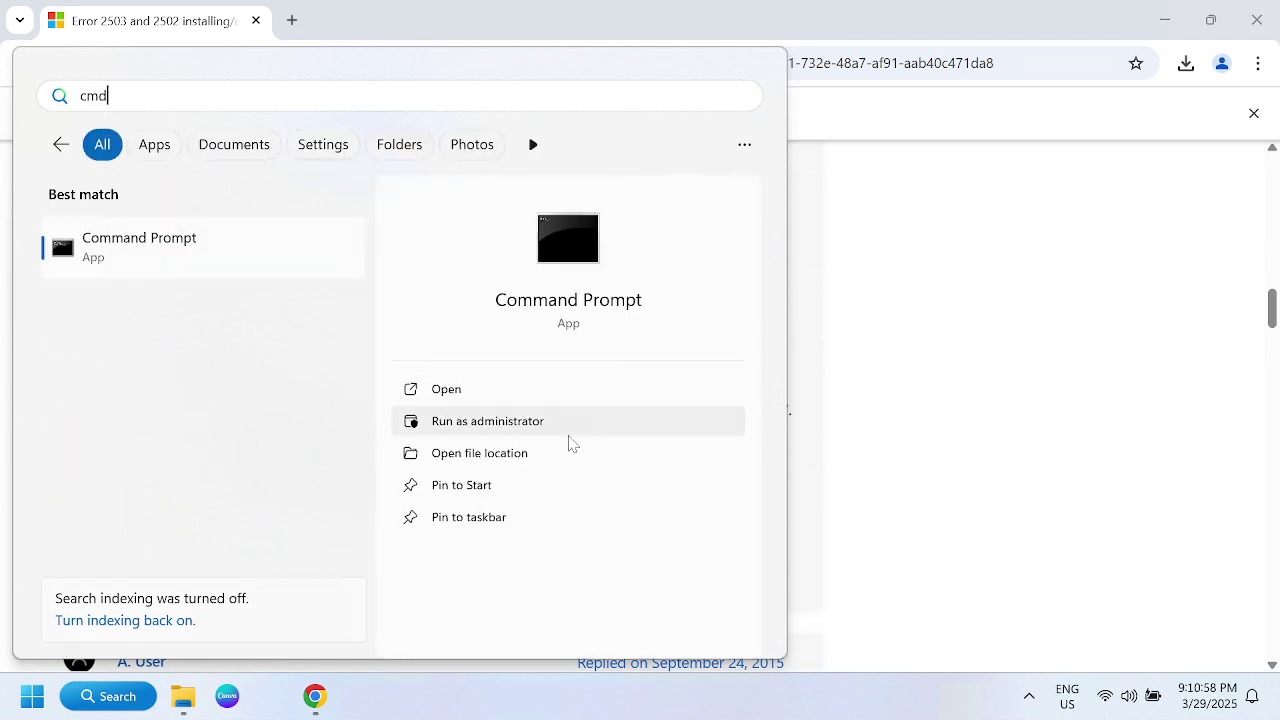
left_click(532, 427)
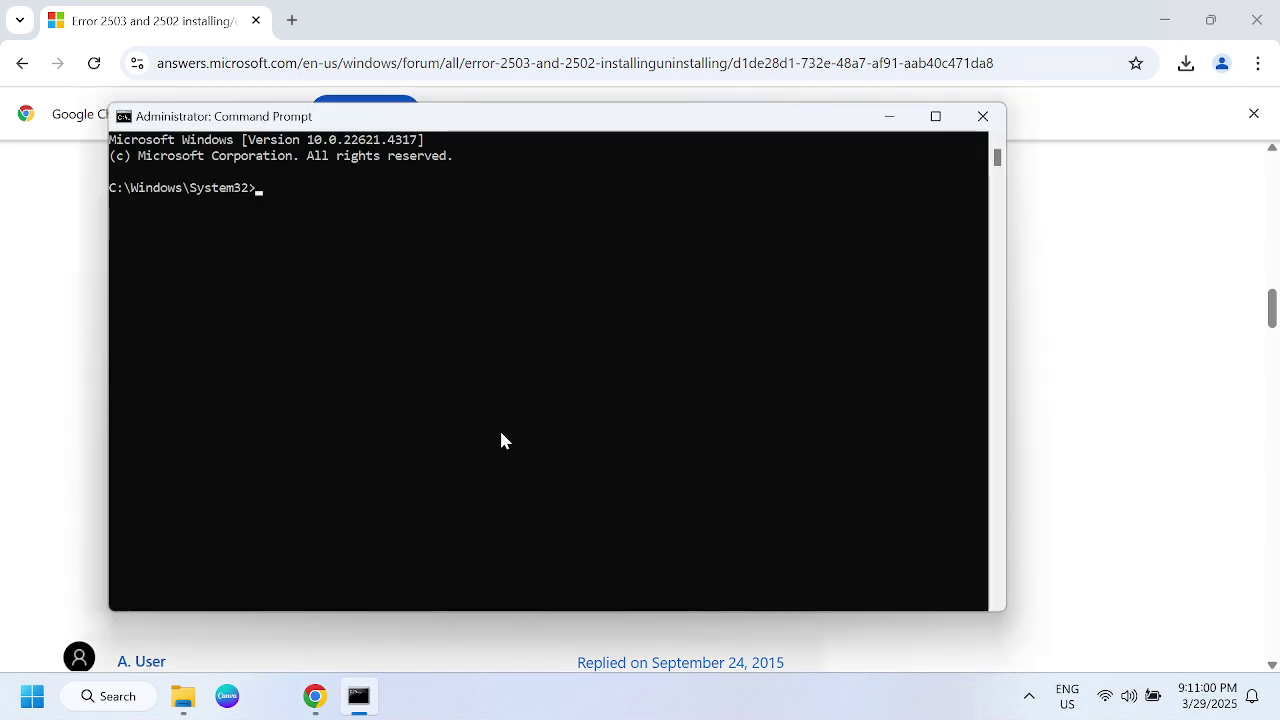
right_click(358, 284)
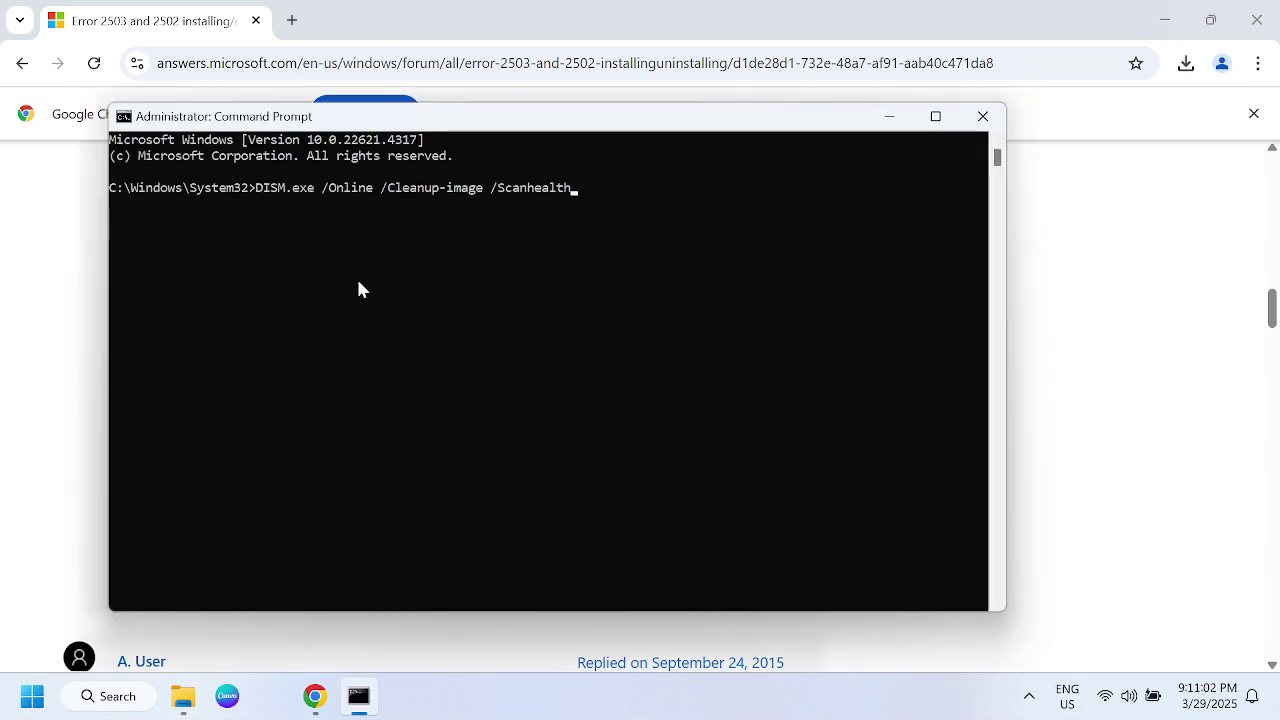
key("Return")
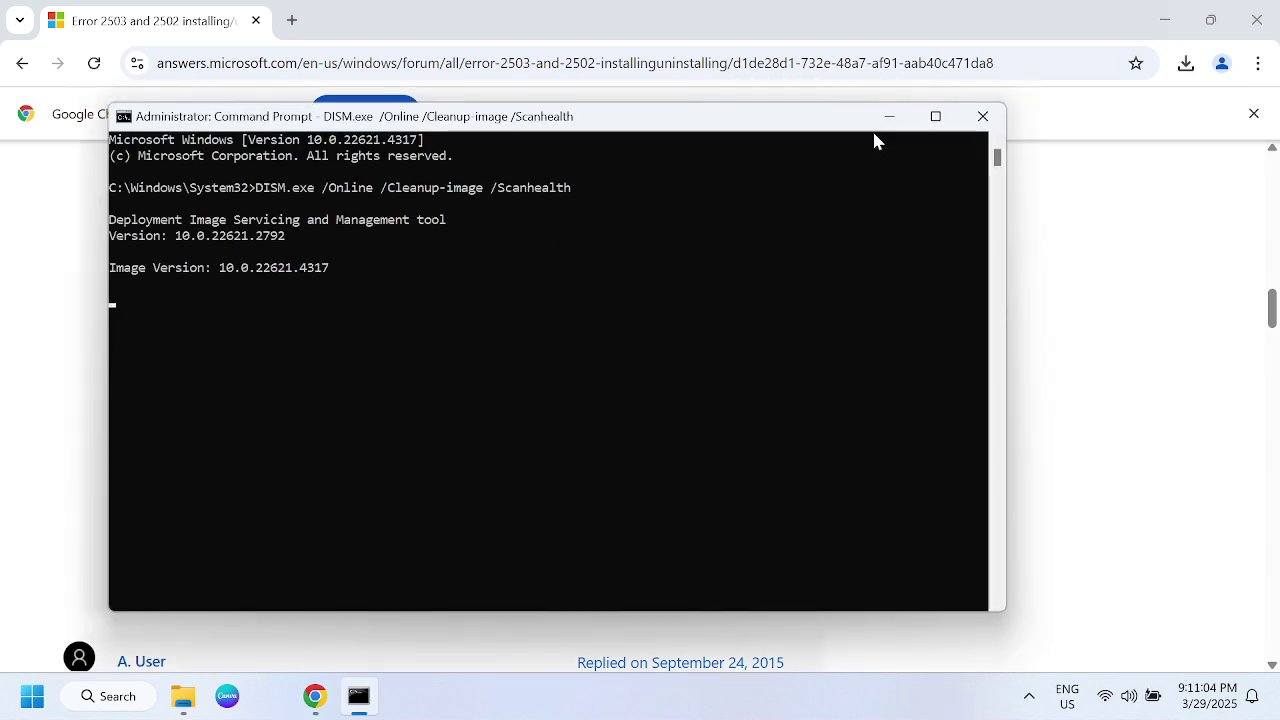
Select the forum's sfc/scannow command and close Command Prompt.
left_click(888, 117)
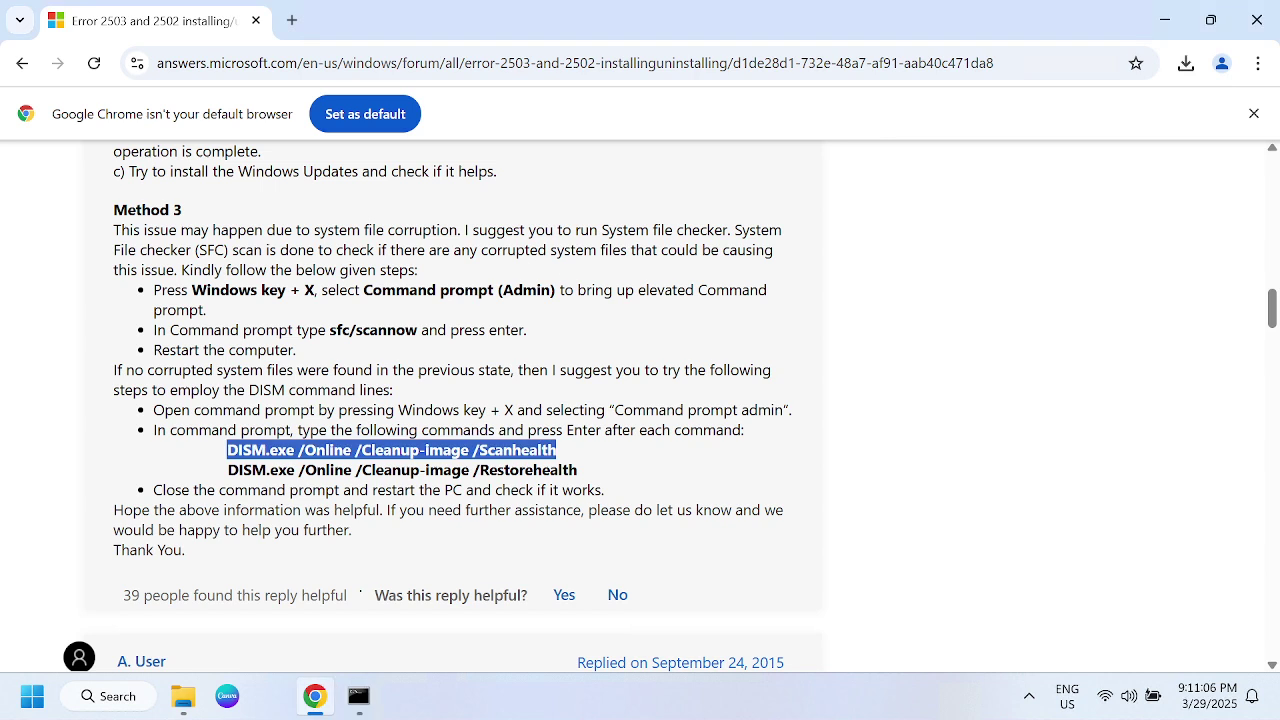
left_click_drag(327, 330, 417, 330)
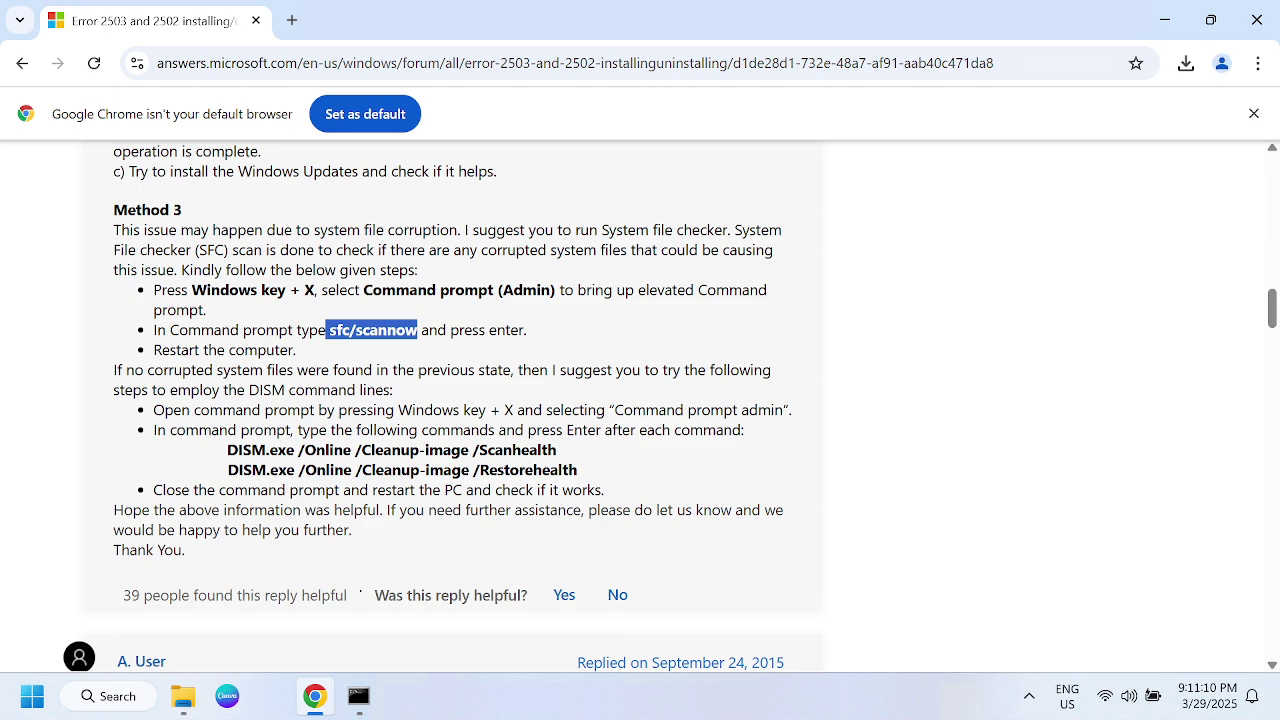
left_click(358, 697)
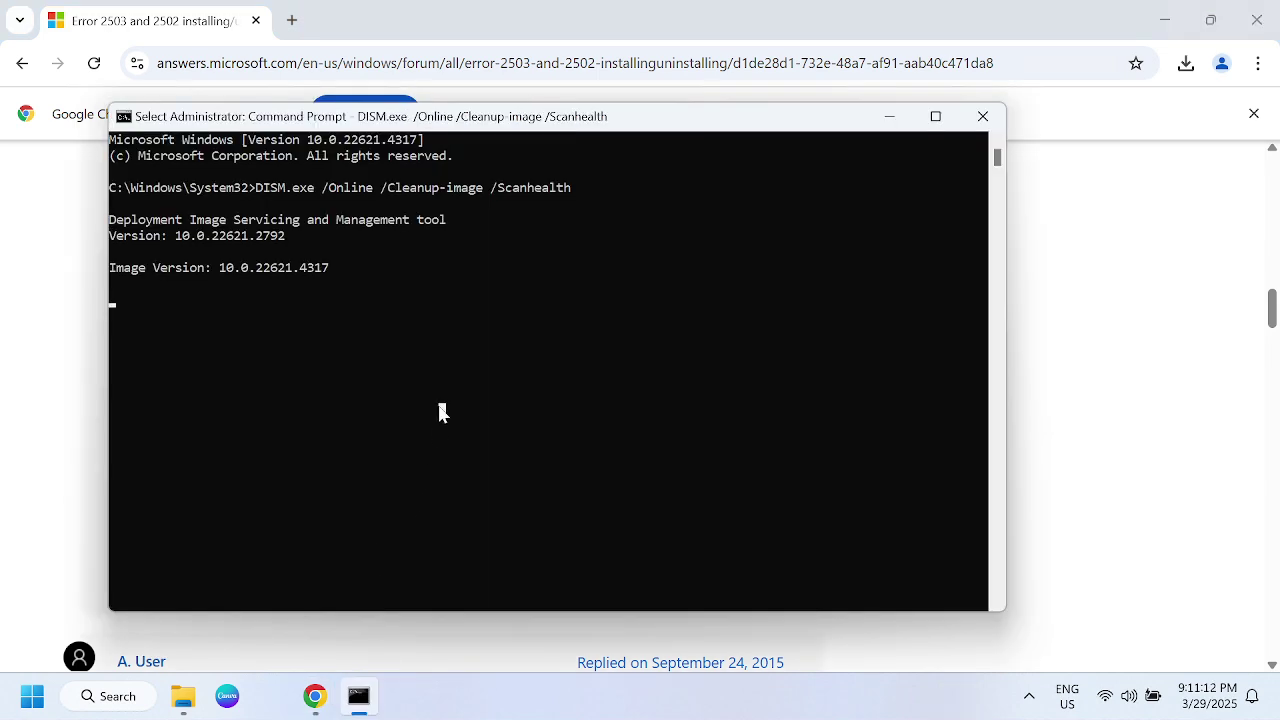
left_click(362, 390)
left_click(983, 116)
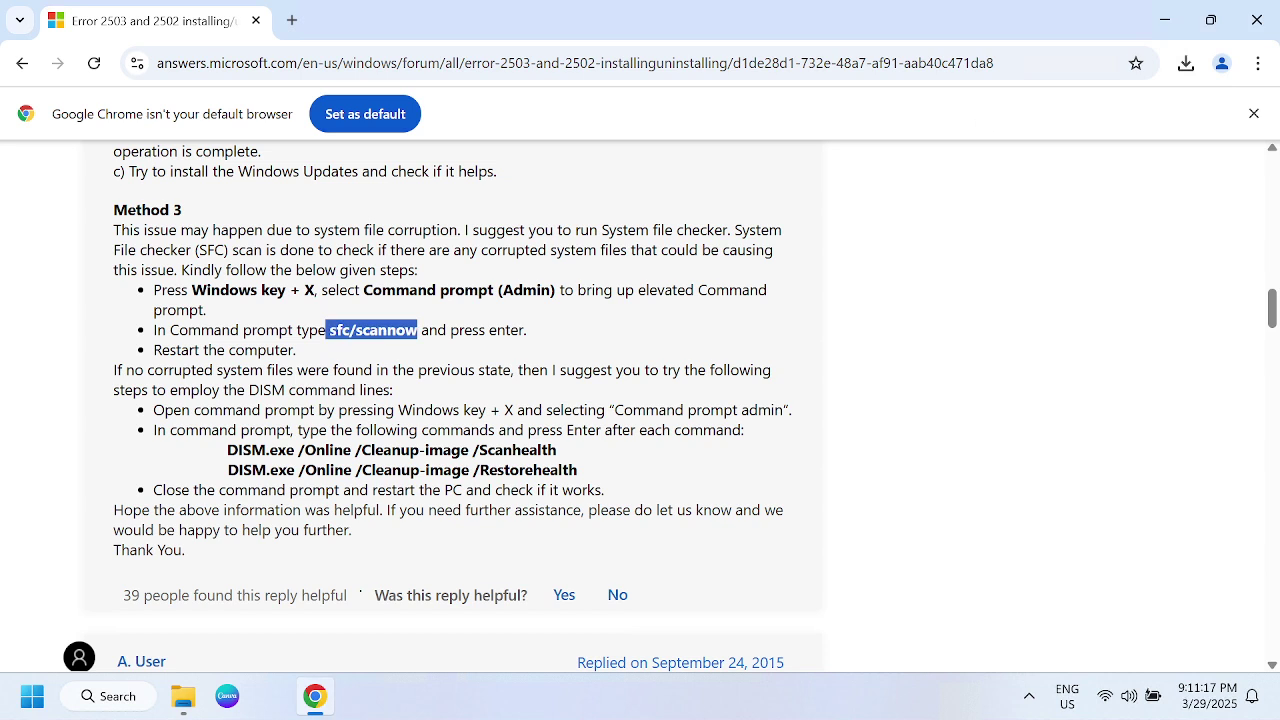
Open a new administrator Command Prompt and select the forum's sfc/scannow command.
left_click(123, 696)
type("c")
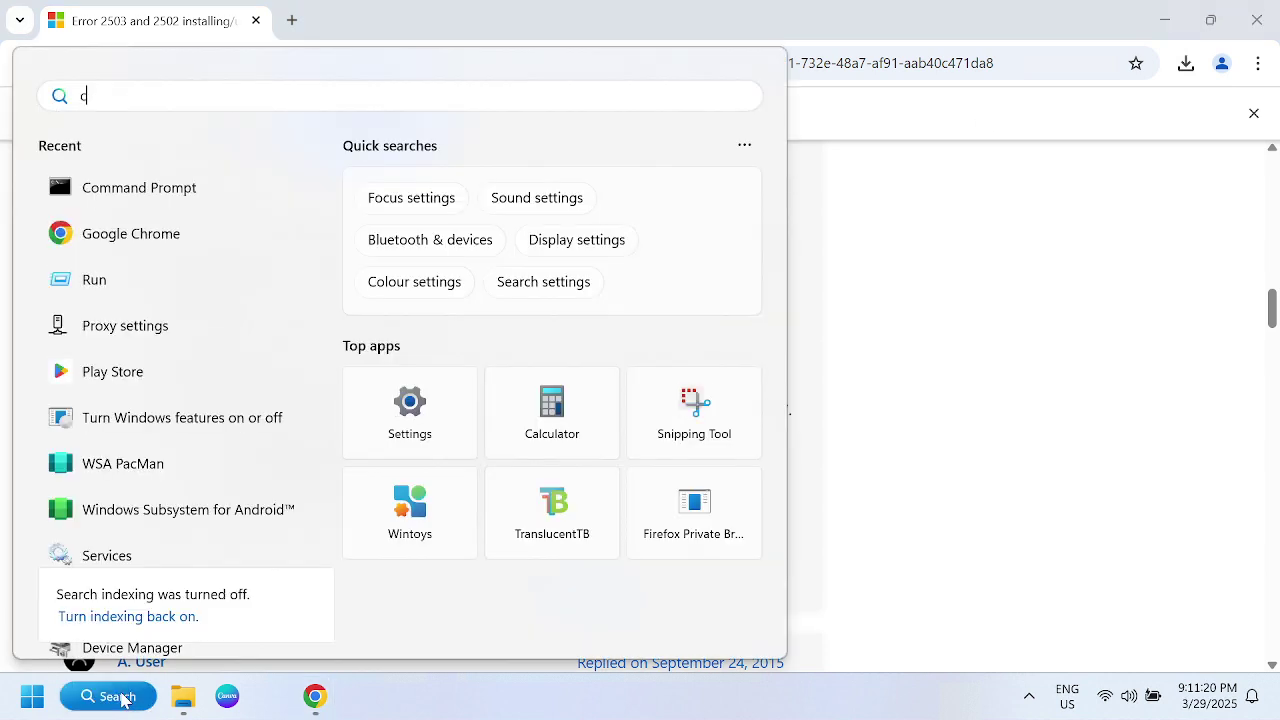
type("md")
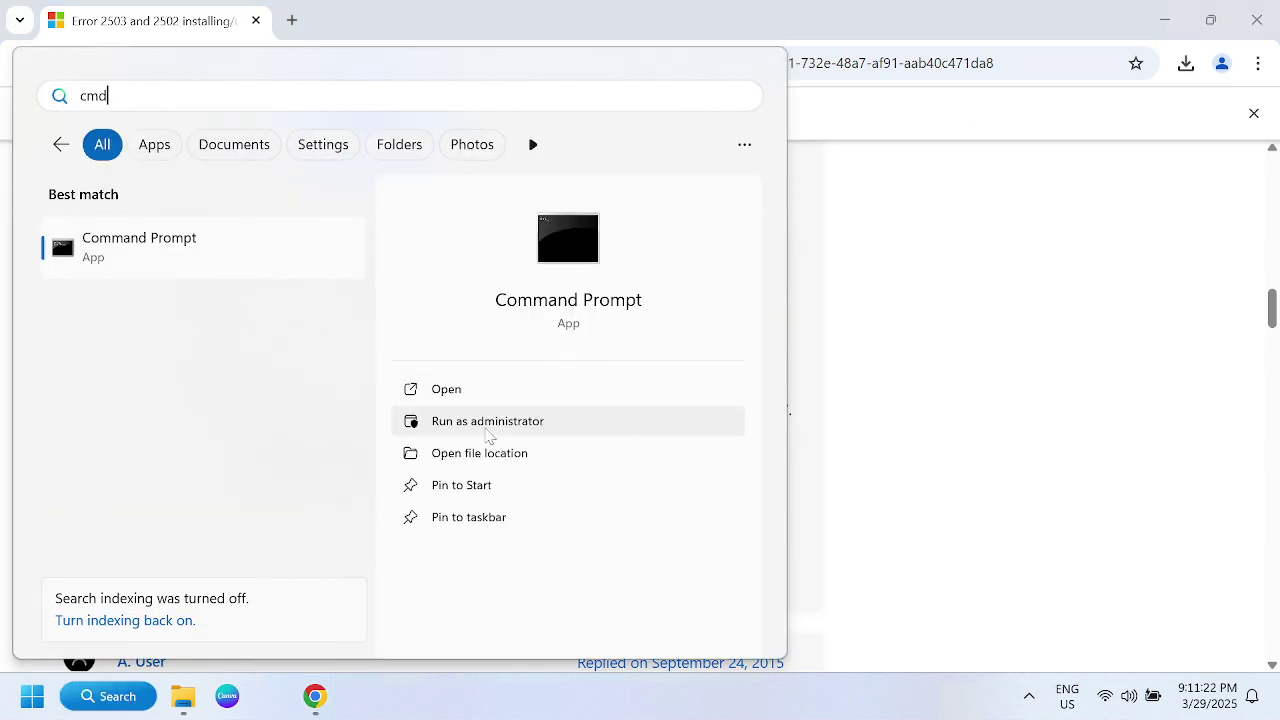
left_click(487, 430)
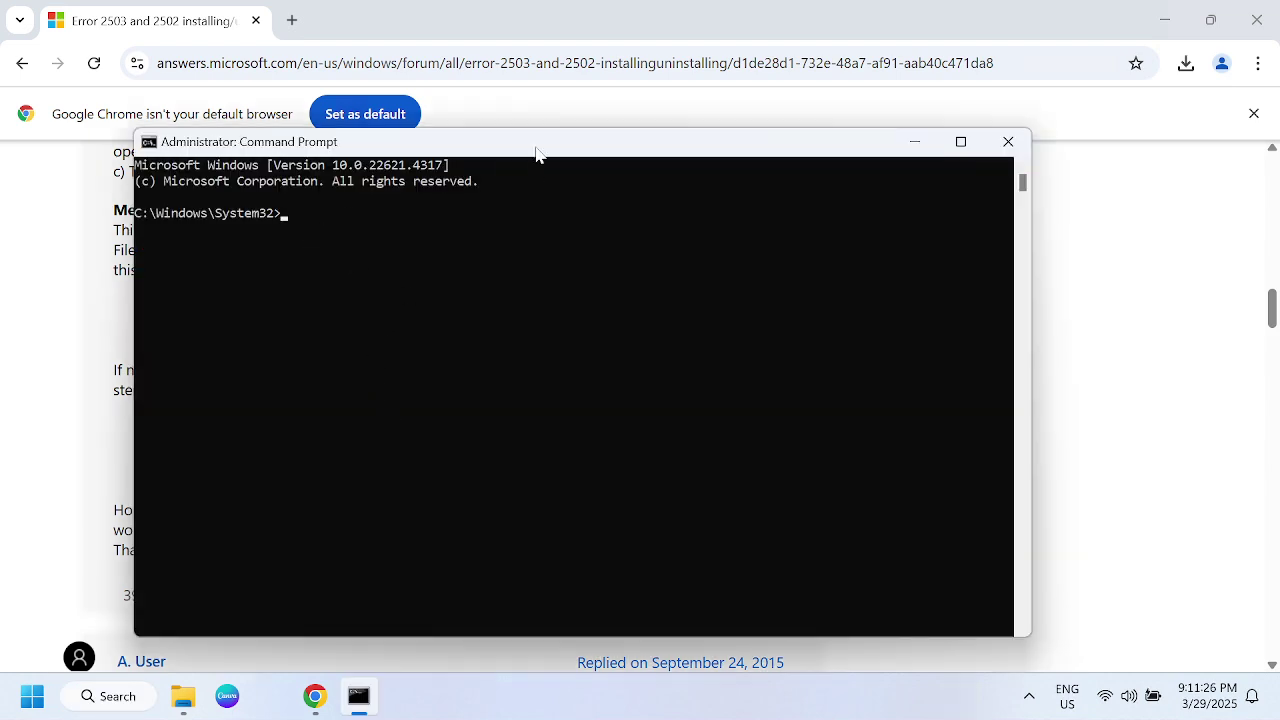
left_click_drag(536, 153, 765, 184)
double_click(340, 330)
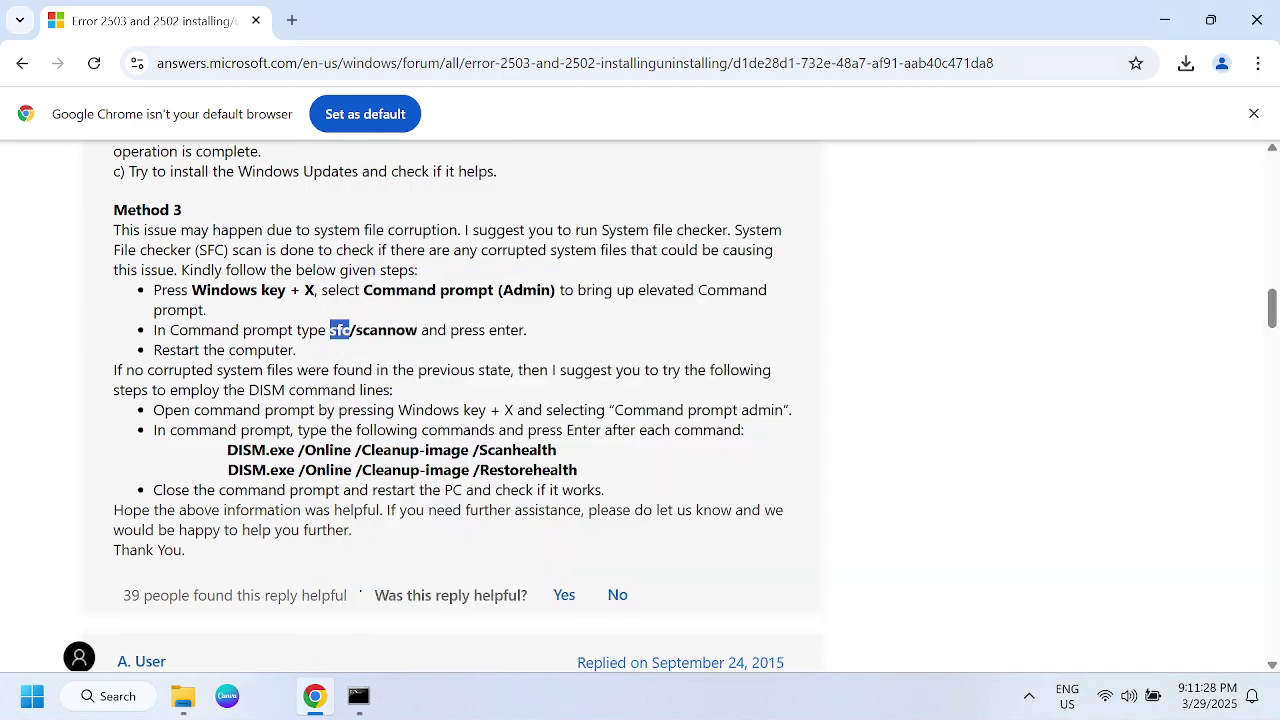
left_click_drag(418, 330, 329, 330)
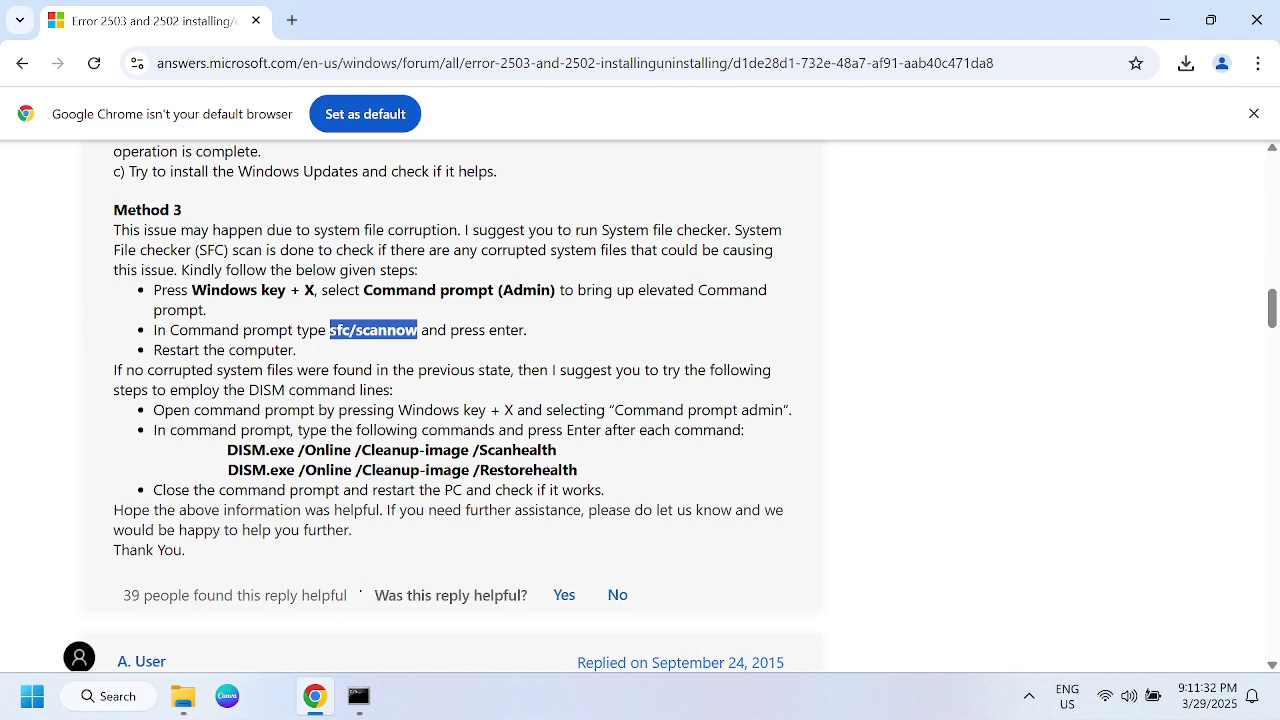
left_click_drag(362, 470, 575, 470)
Paste and run sfc/scannow at the elevated prompt, then select the forum's second DISM line.
left_click(358, 696)
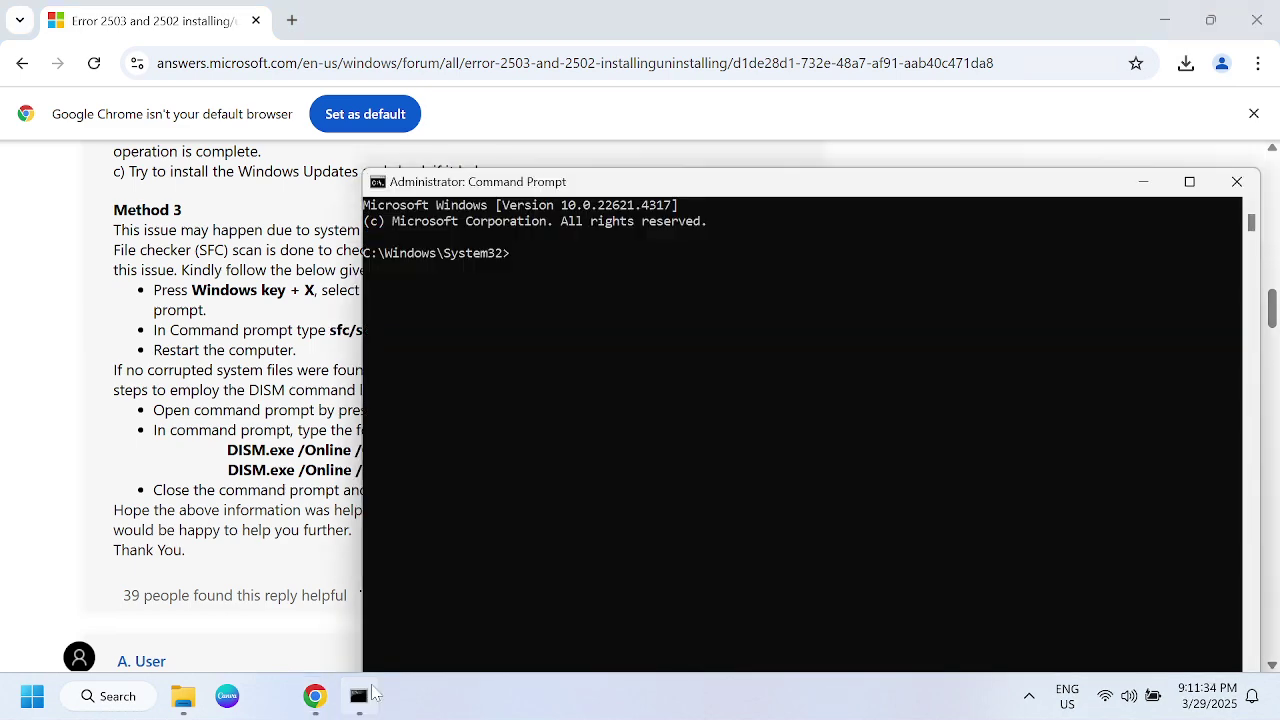
right_click(490, 430)
key("Return")
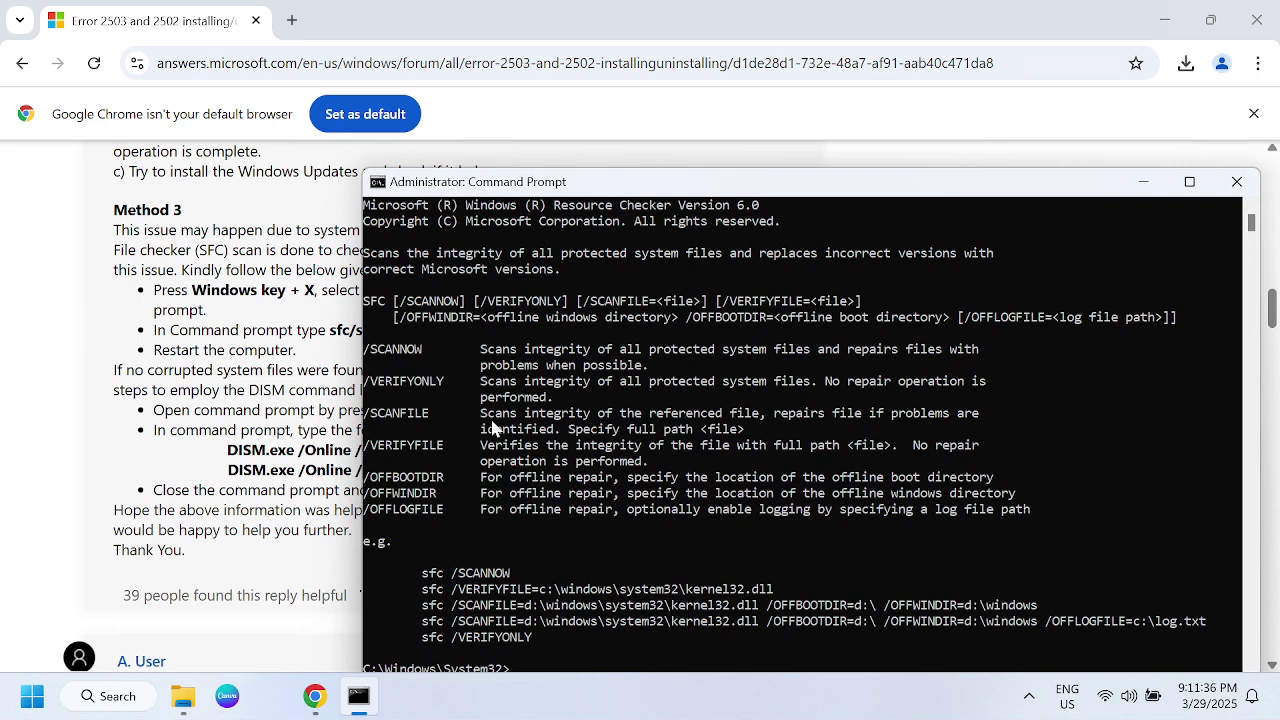
right_click(492, 428)
key("Return")
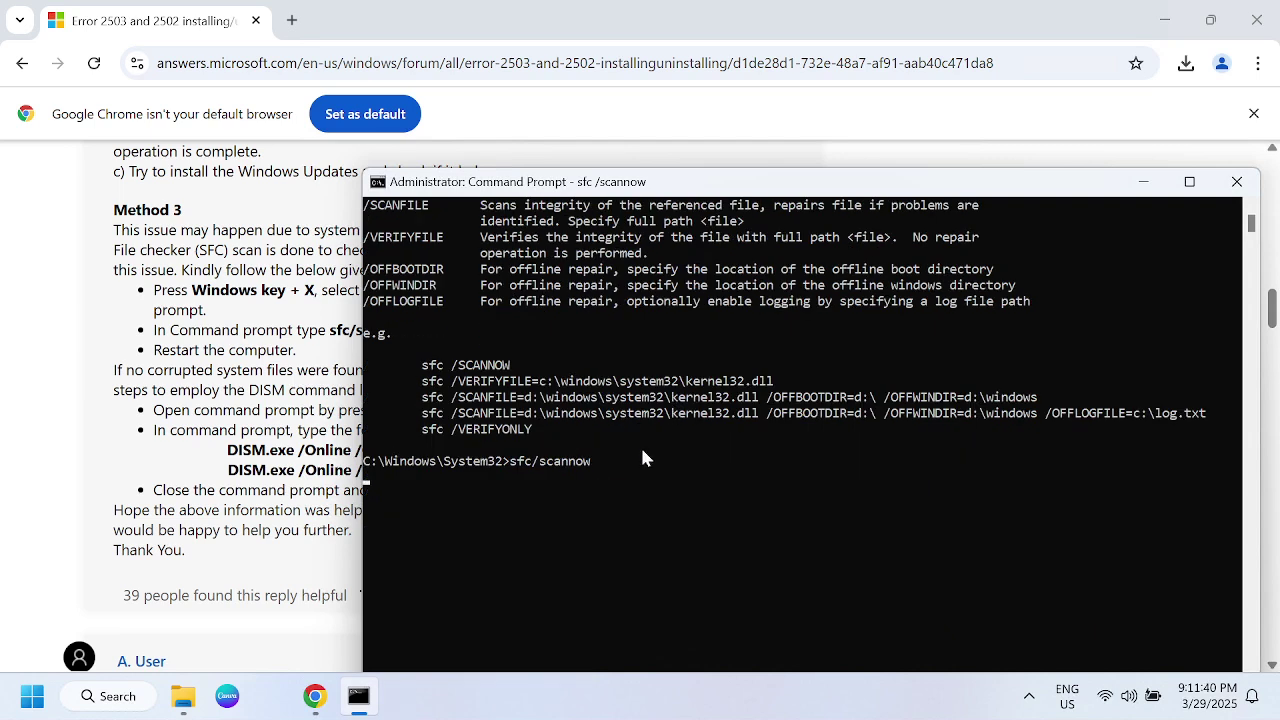
key("alt+Tab")
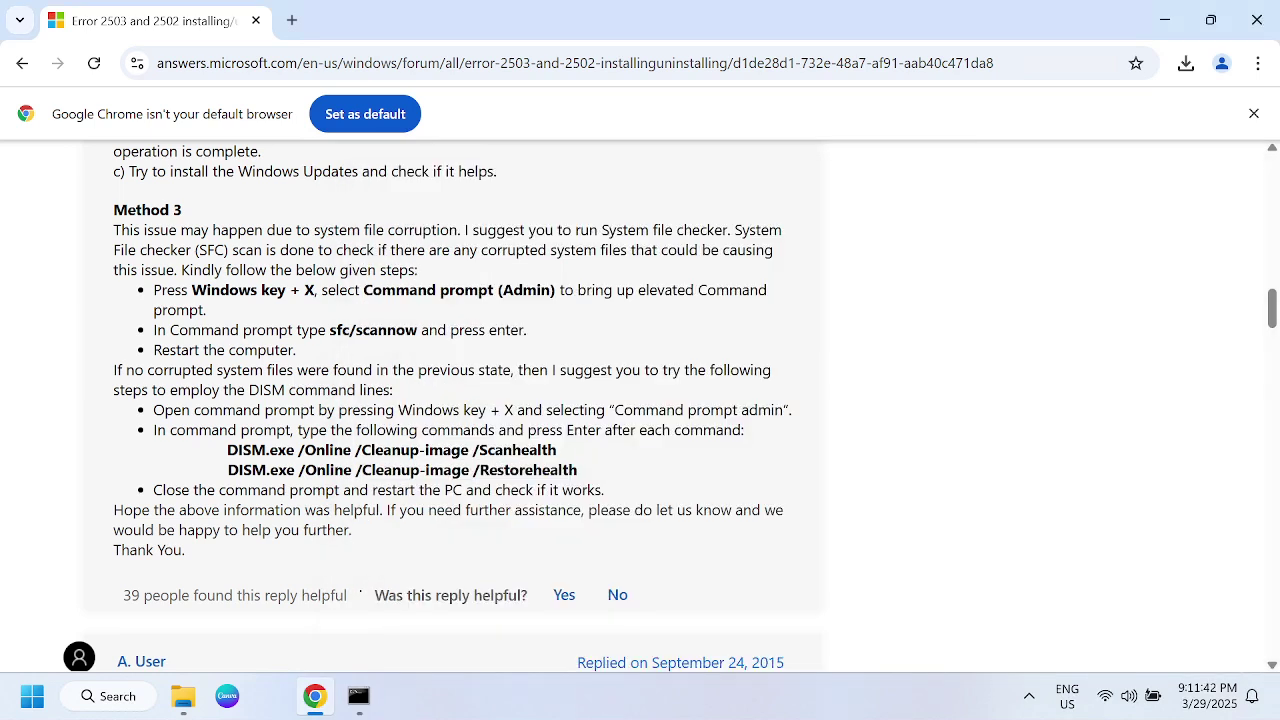
left_click_drag(226, 470, 611, 465)
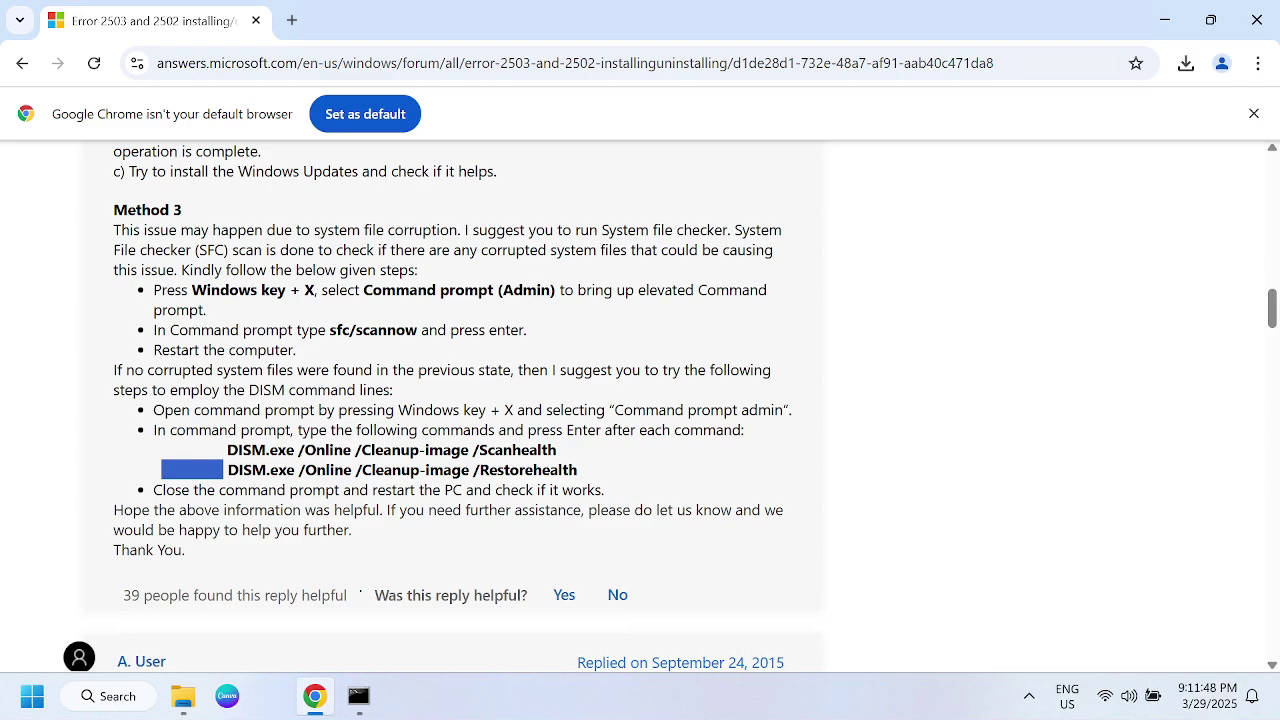
Scroll to the 'Bro I found the solution' reply and read its MSIEXEC commands.
scroll(306, 543, "down", 2)
scroll(320, 522, "down", 3)
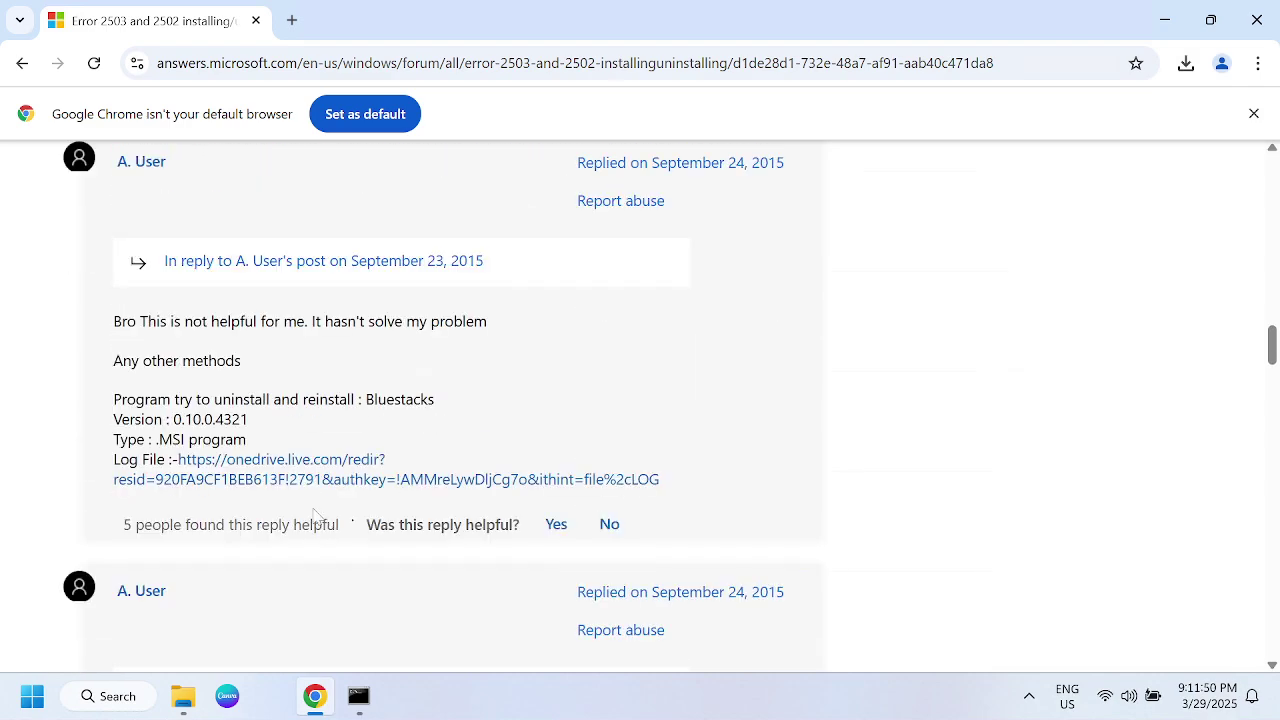
scroll(313, 515, "down", 4)
scroll(313, 515, "down", 1)
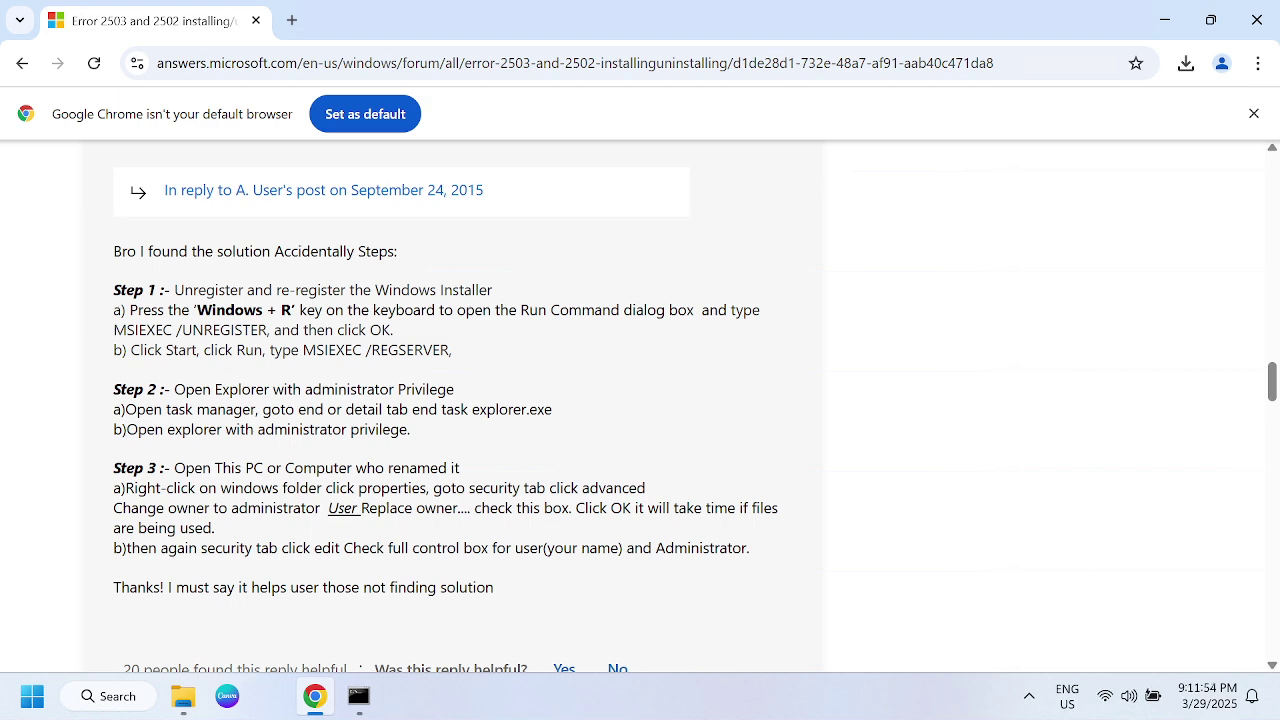
left_click_drag(303, 350, 423, 350)
left_click(421, 372)
left_click_drag(113, 331, 268, 331)
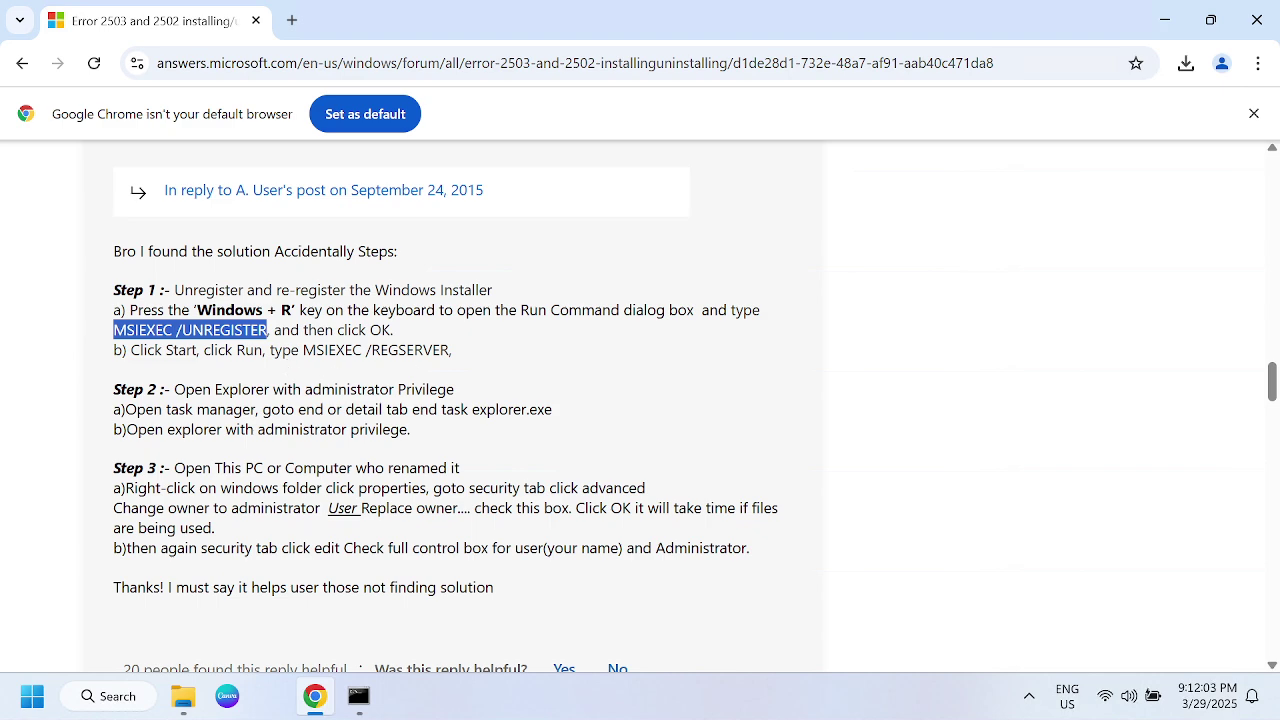
left_click_drag(516, 310, 720, 310)
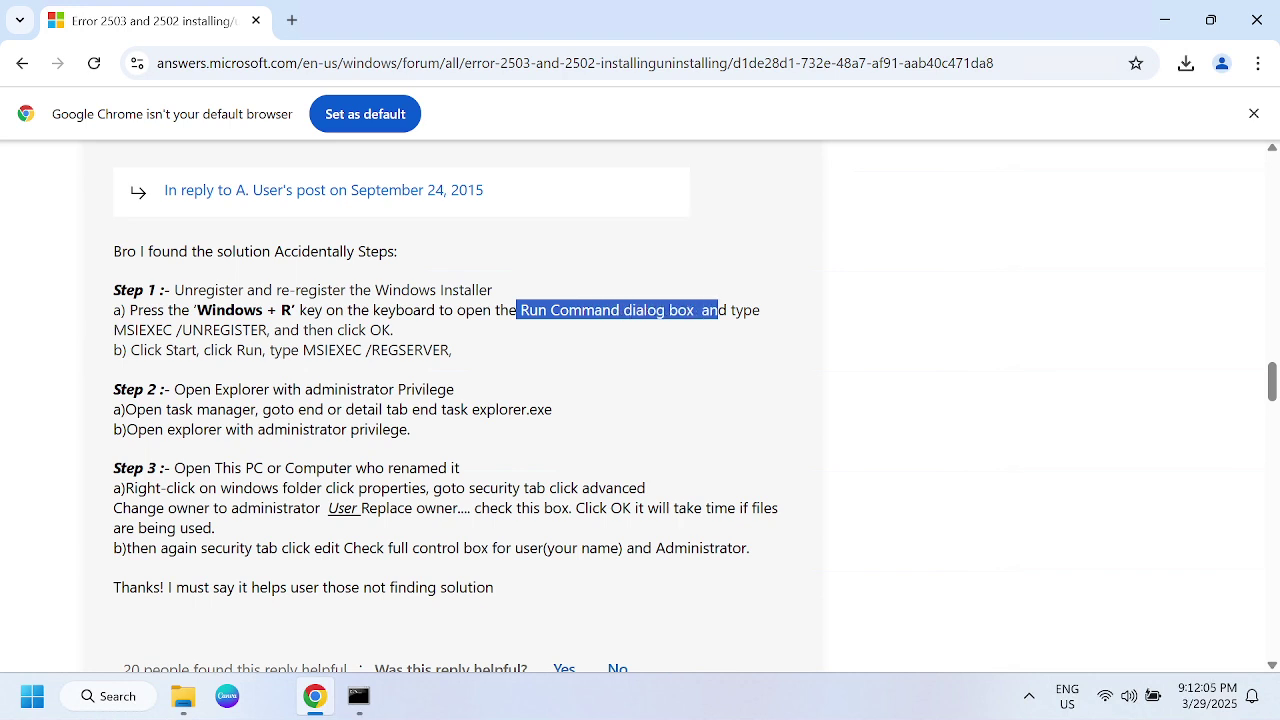
left_click(620, 412)
Run MSIEXEC /UNREGISTER from the Run dialog.
key("super+r")
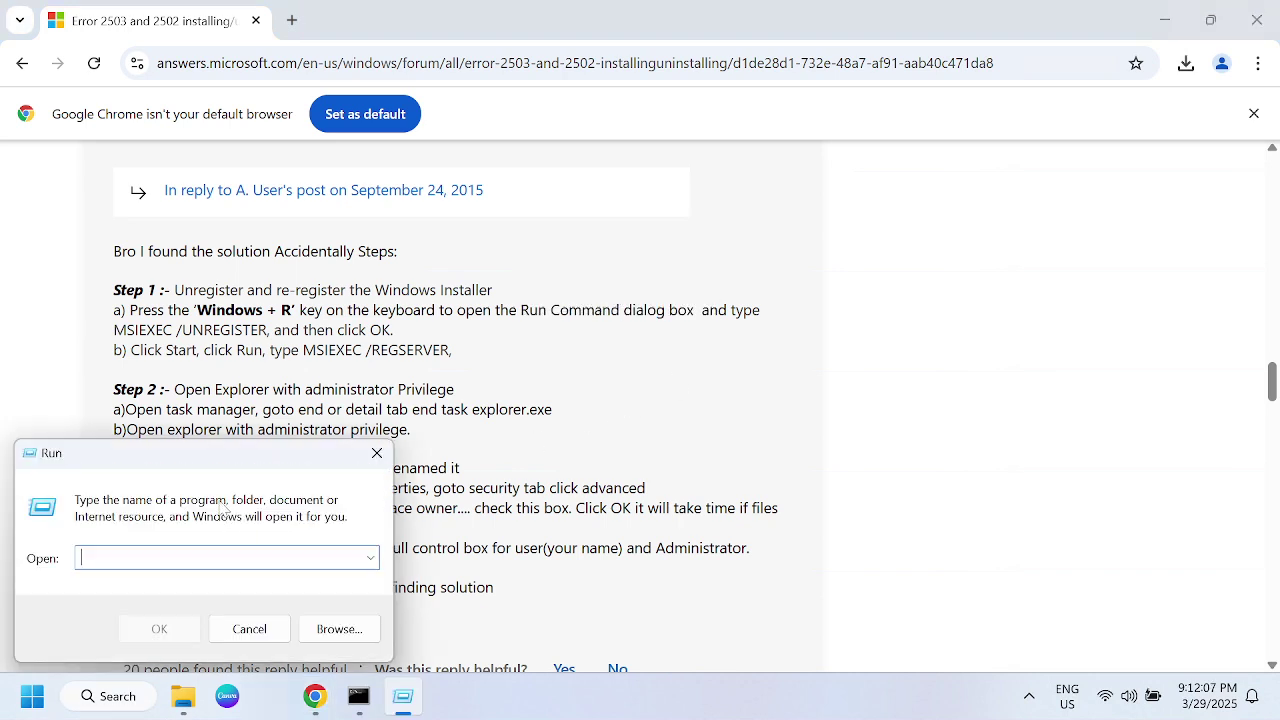
left_click_drag(240, 462, 520, 415)
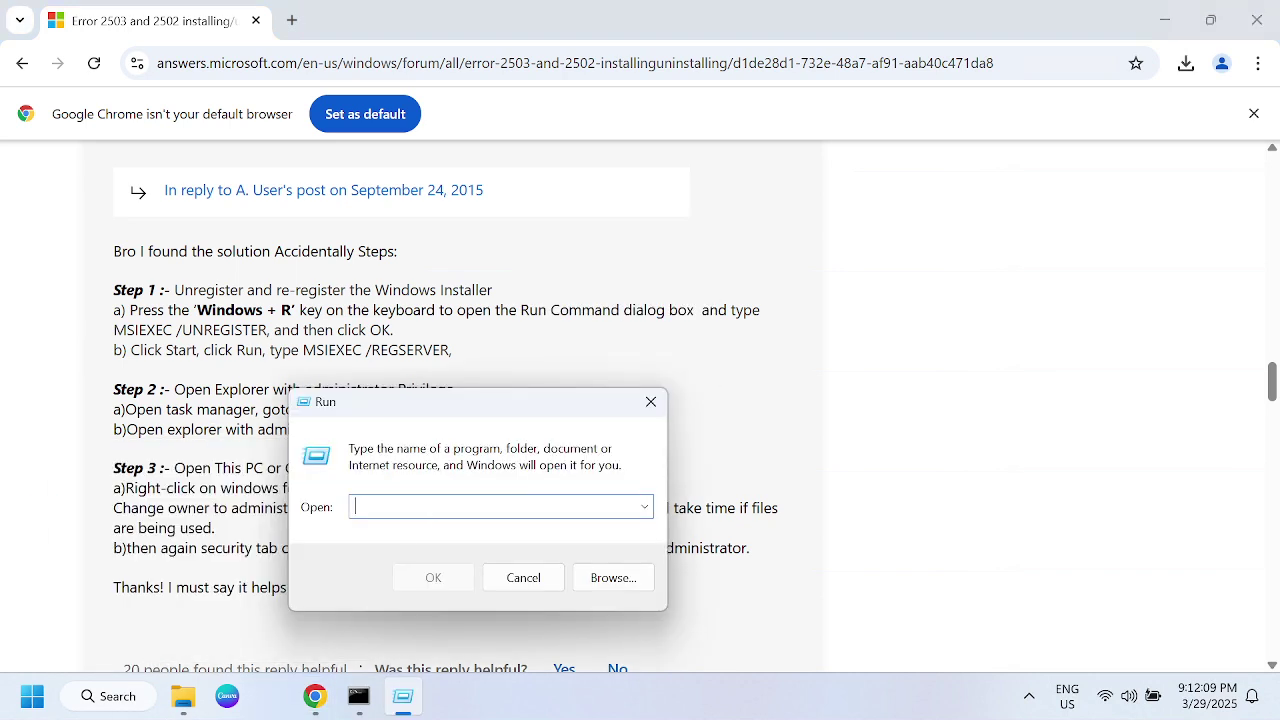
type("MSIEXEC /UNREGISTER")
left_click(430, 576)
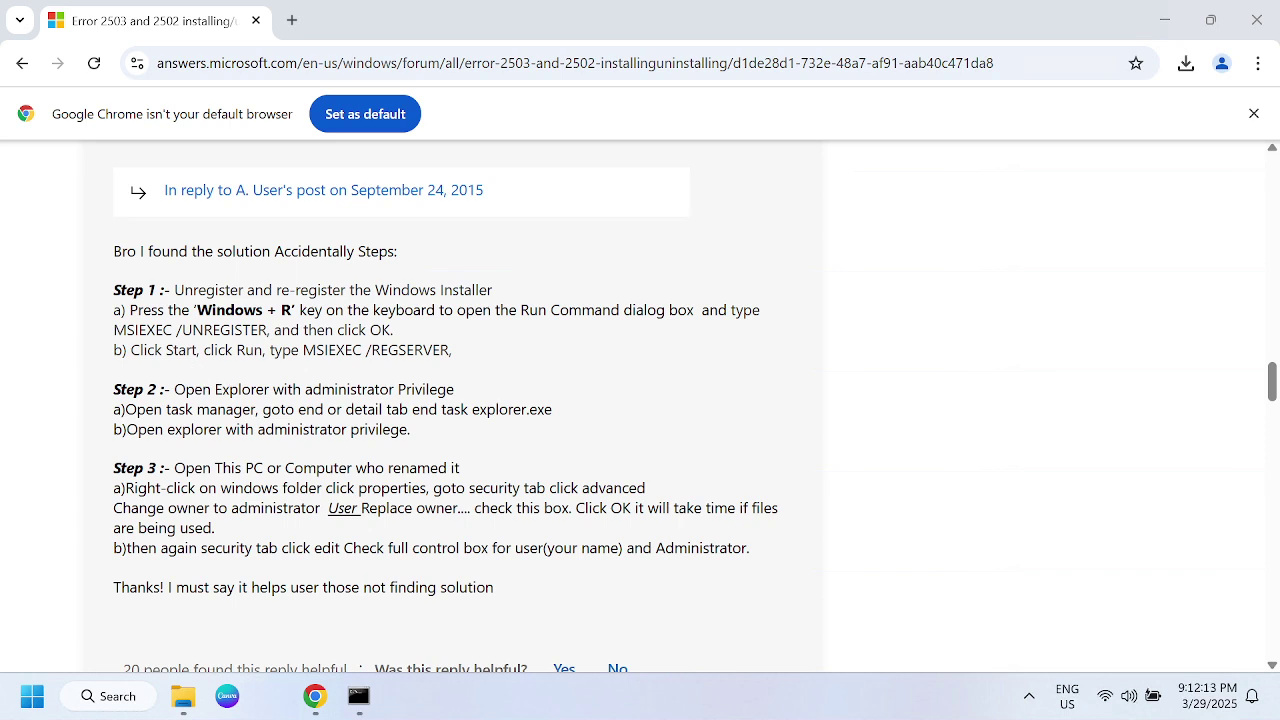
Copy MSIEXEC /REGSERVER from the reply and run it from the Run dialog.
left_click_drag(303, 350, 452, 352)
key("ctrl+c")
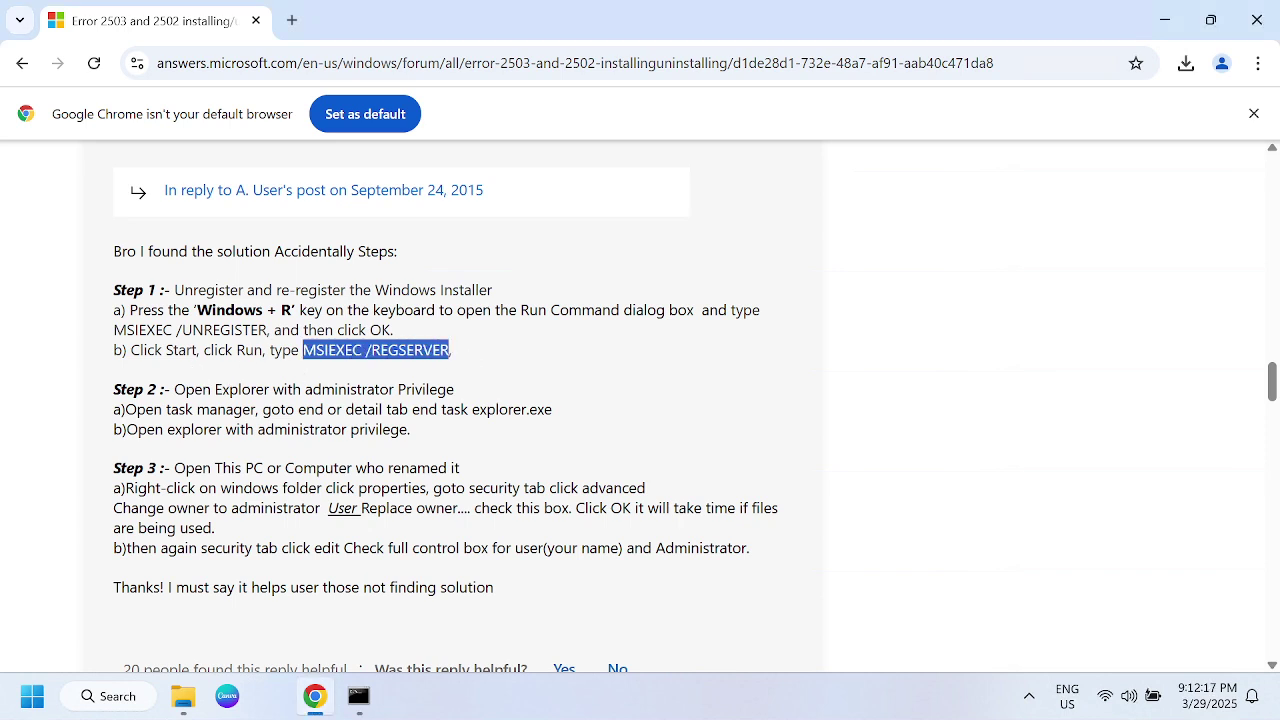
key("super+r")
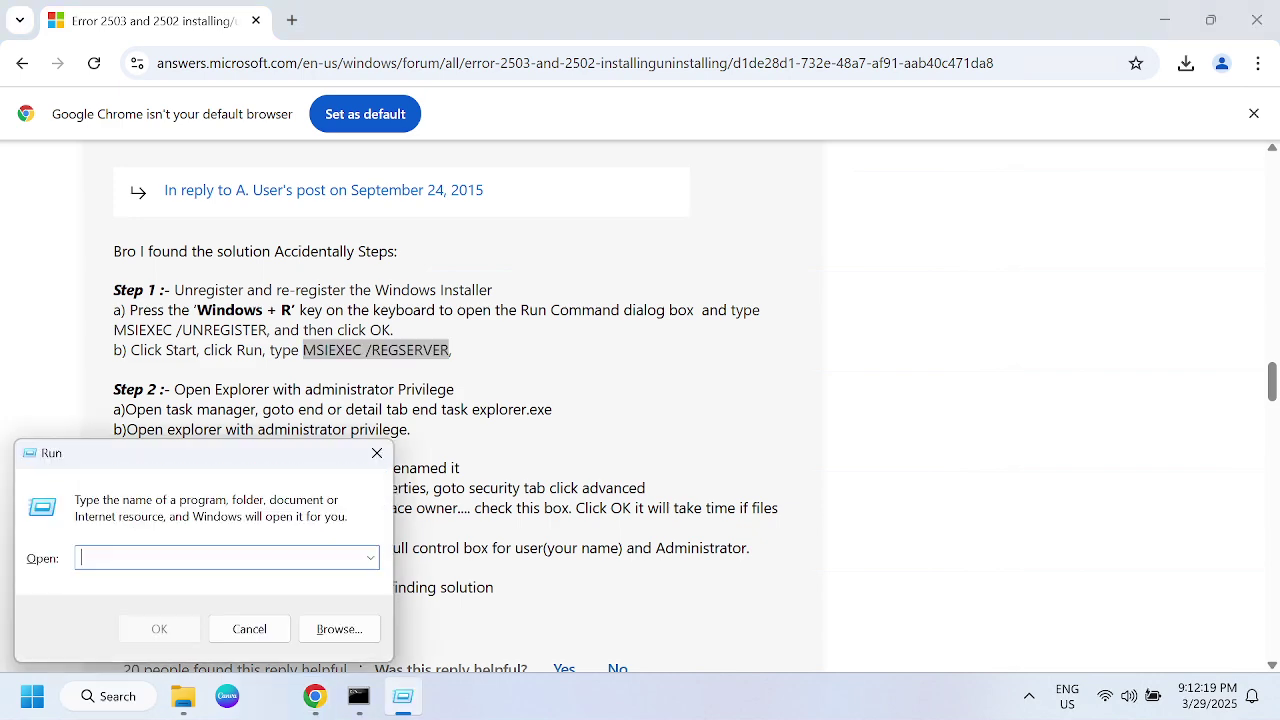
key("ctrl+v")
left_click(172, 628)
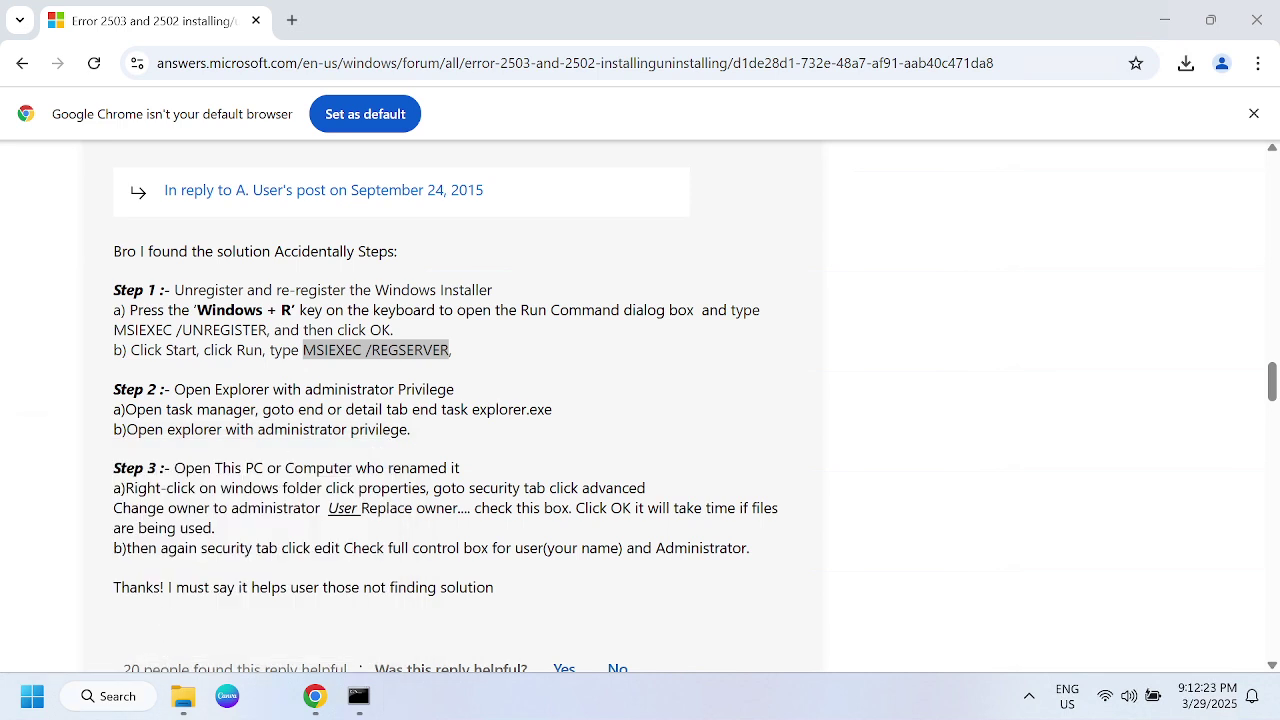
left_click_drag(452, 350, 256, 350)
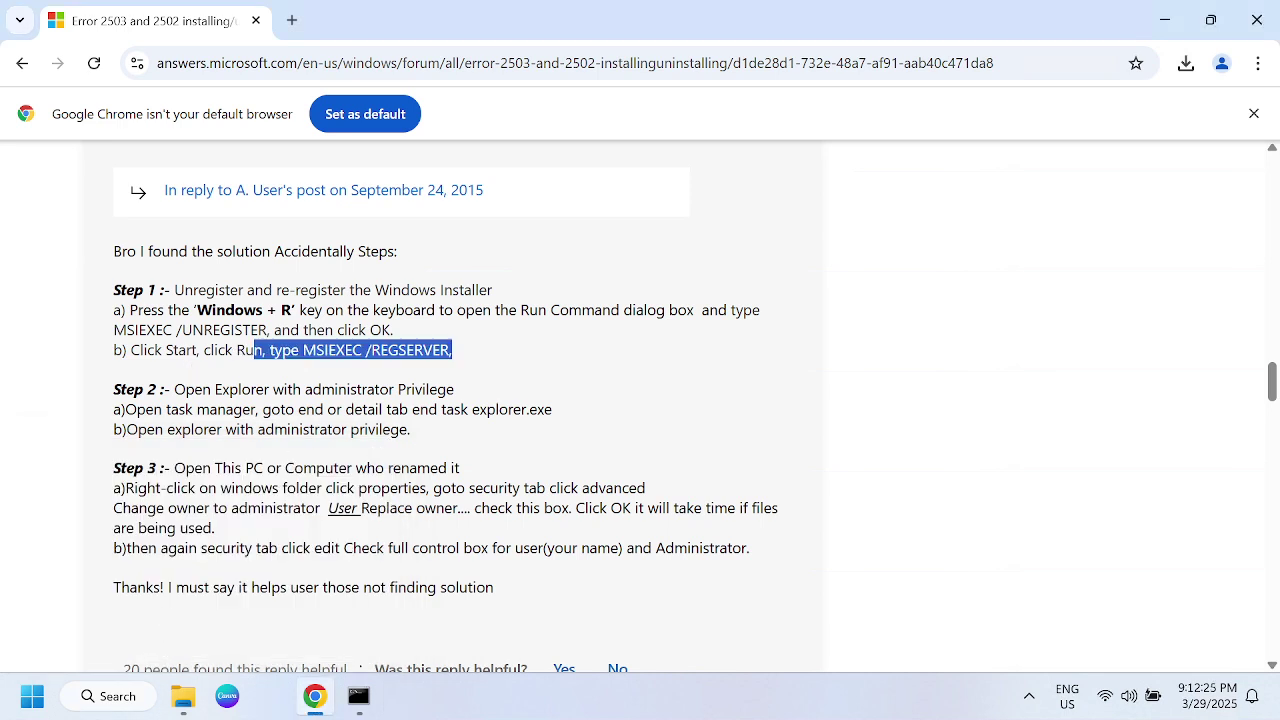
left_click(256, 350)
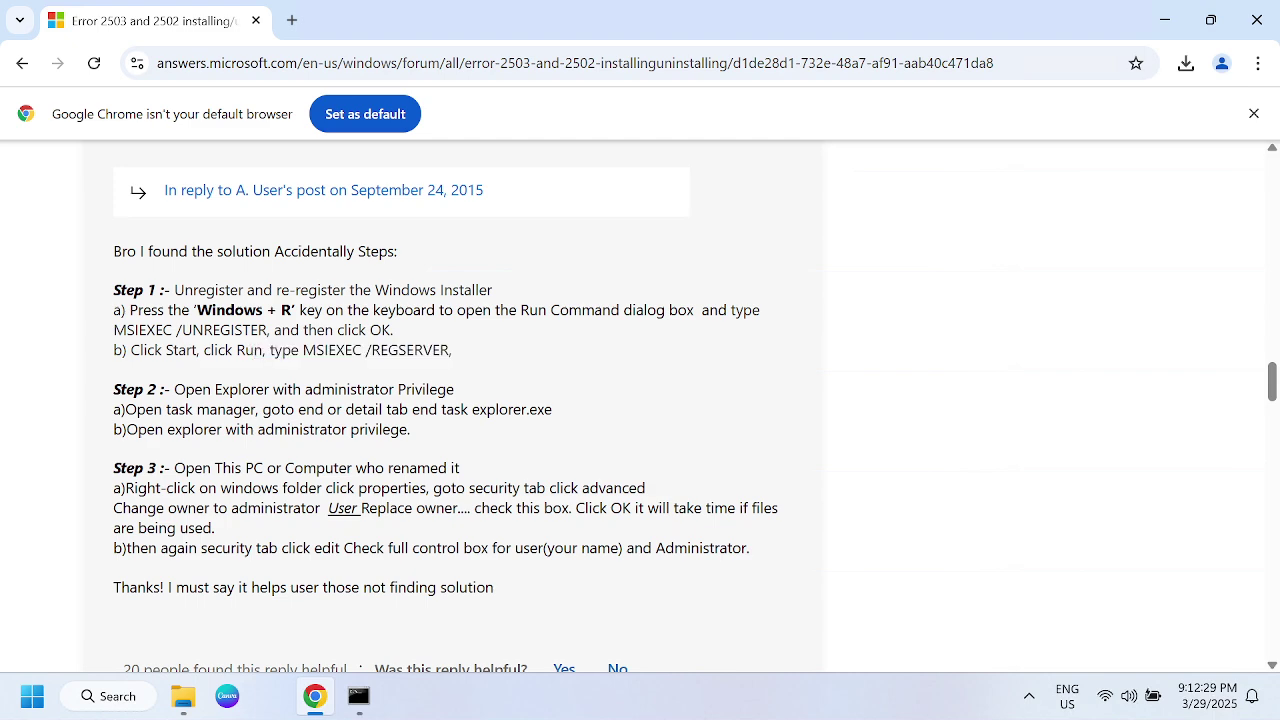
Read down through the remaining replies in the Microsoft Community thread.
scroll(270, 440, "down", 1)
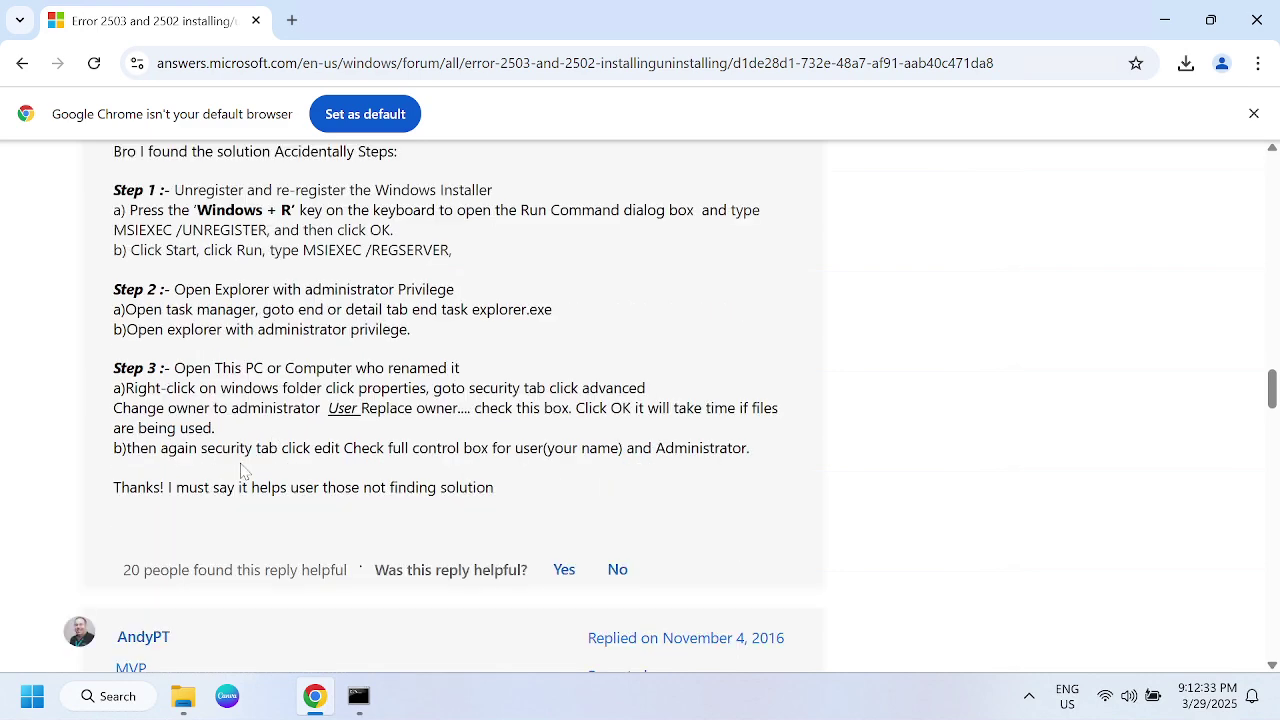
scroll(246, 472, "down", 2)
left_click_drag(194, 372, 322, 393)
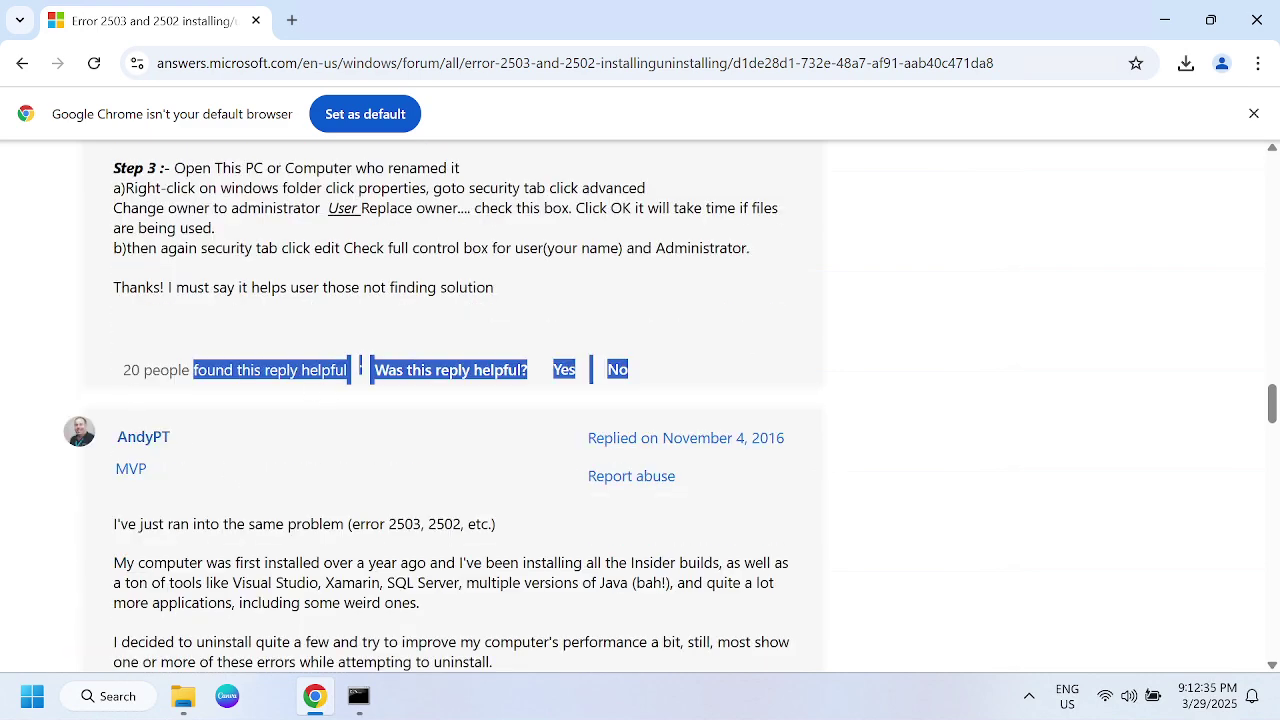
left_click(266, 360)
scroll(266, 360, "down", 2)
scroll(266, 360, "down", 1)
scroll(265, 390, "down", 2)
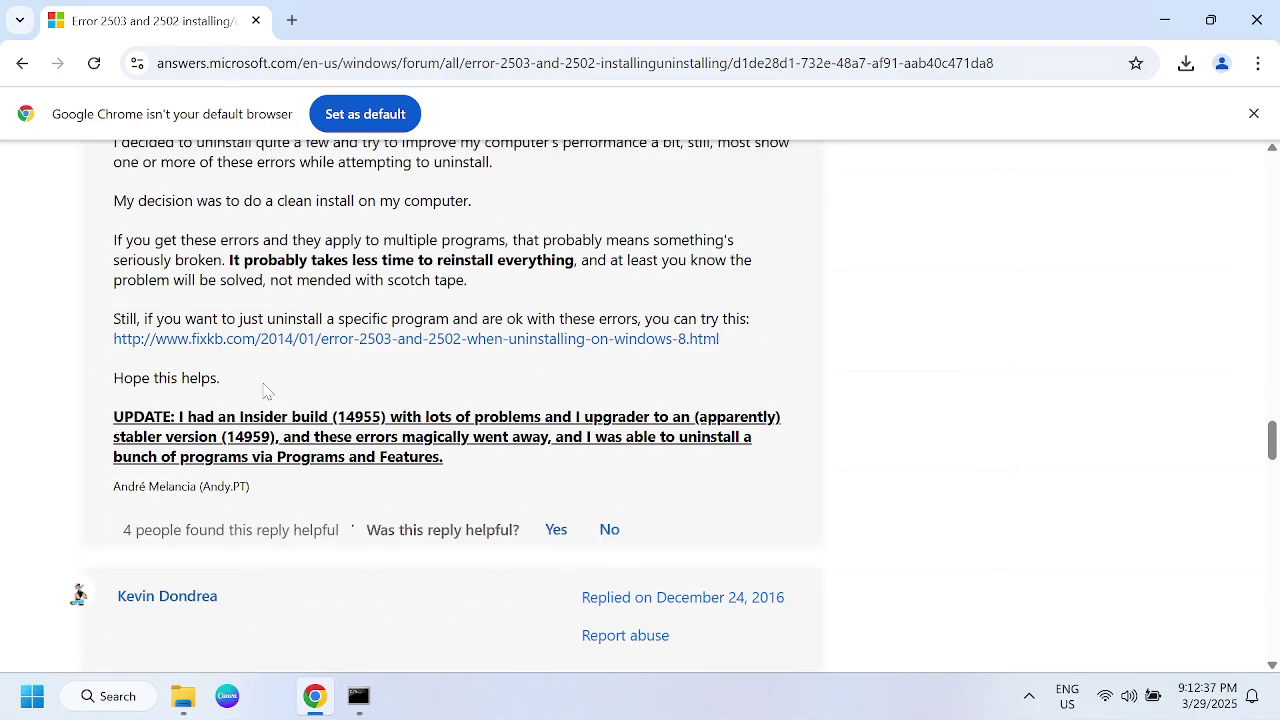
Return to the thread's top, then minimize Chrome and the sfc /scannow console.
scroll(265, 390, "up", 4)
scroll(265, 390, "up", 5)
scroll(265, 390, "up", 2)
scroll(266, 390, "up", 4)
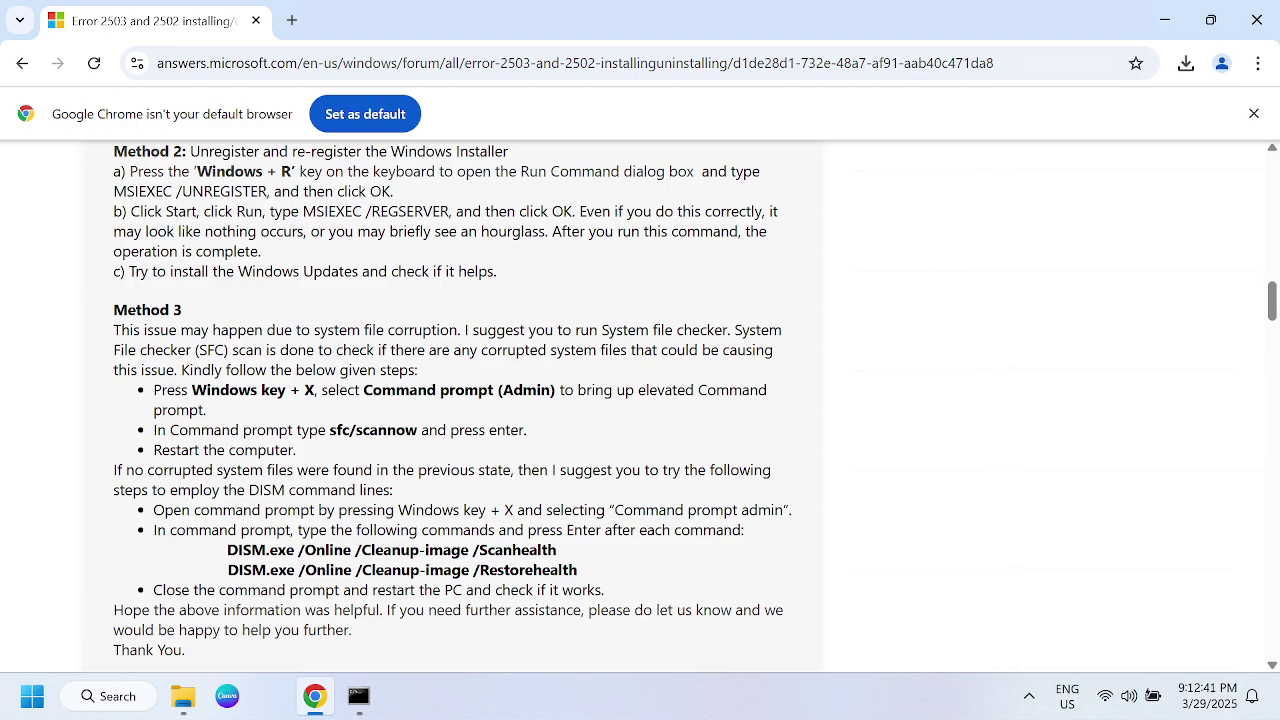
scroll(266, 390, "up", 1)
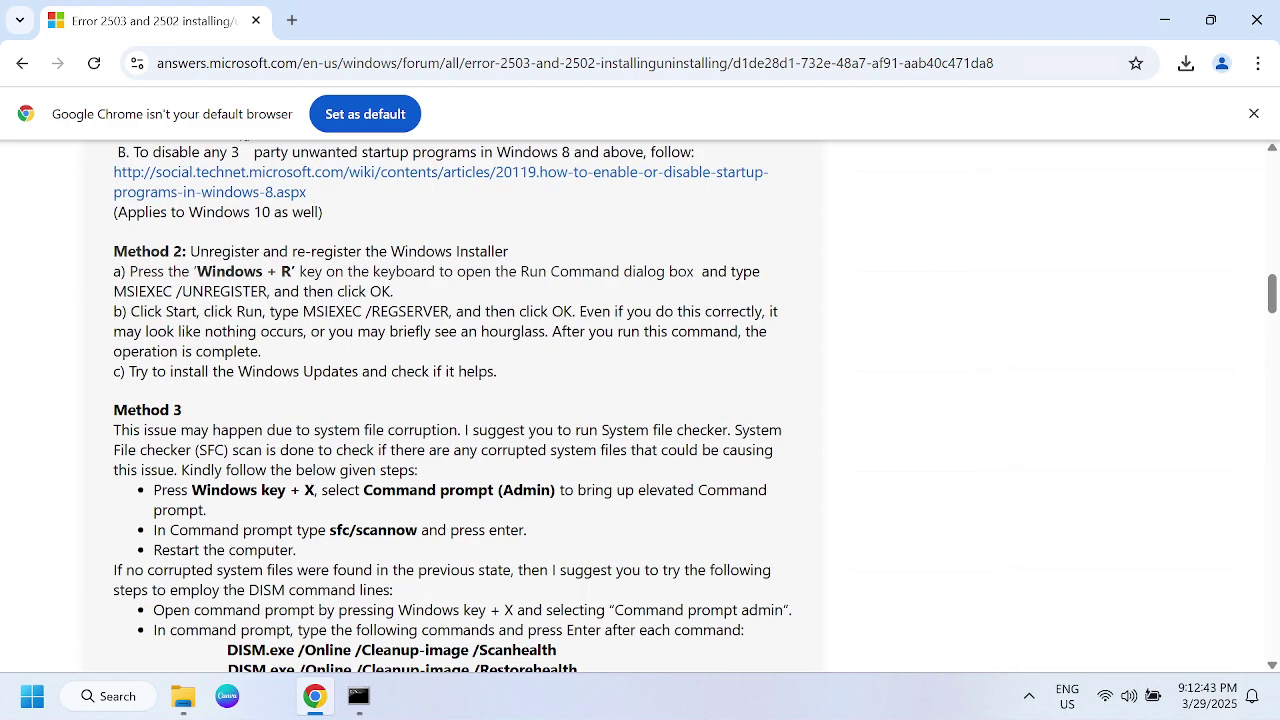
scroll(450, 400, "up", 2)
scroll(450, 400, "up", 1)
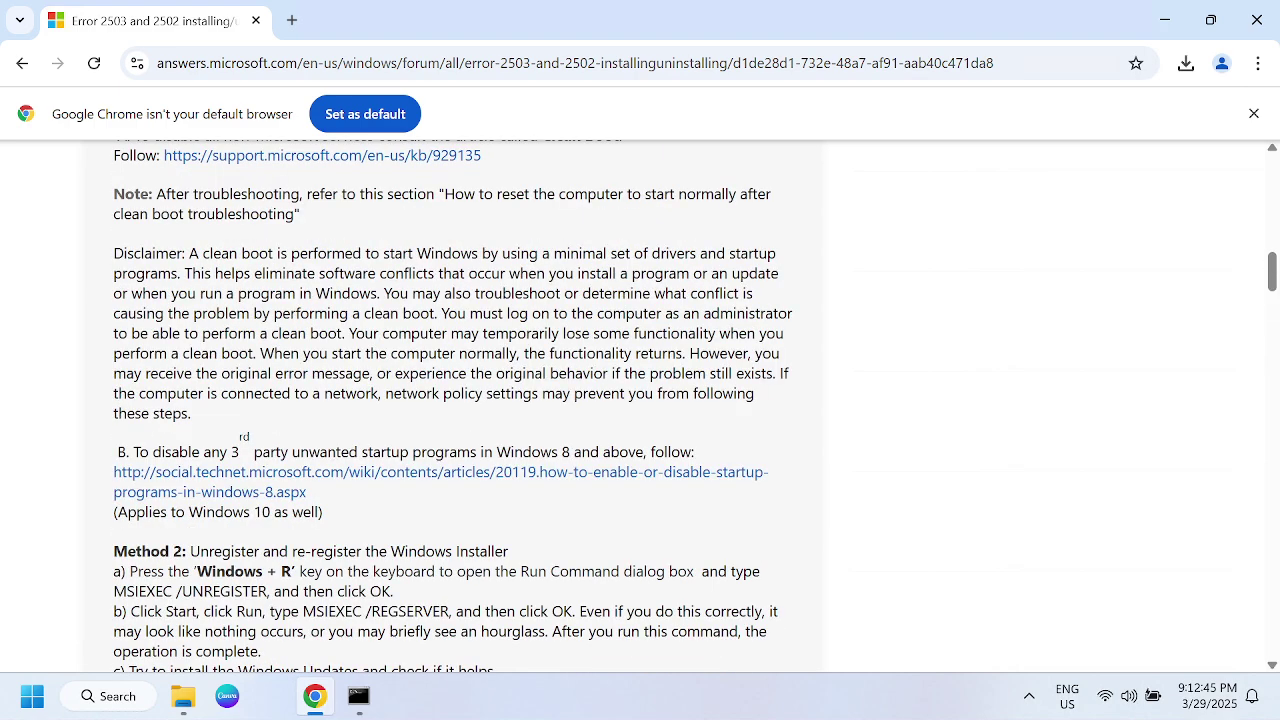
scroll(450, 400, "up", 1)
scroll(450, 400, "up", 3)
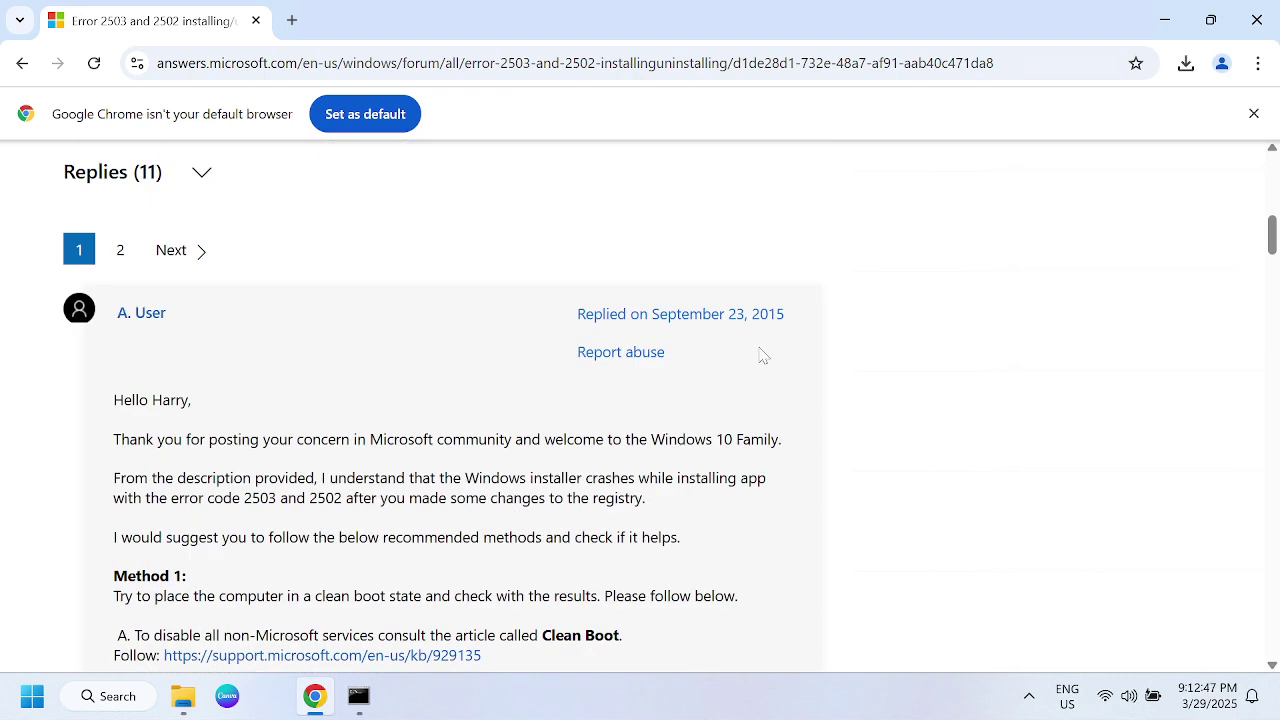
left_click(1168, 20)
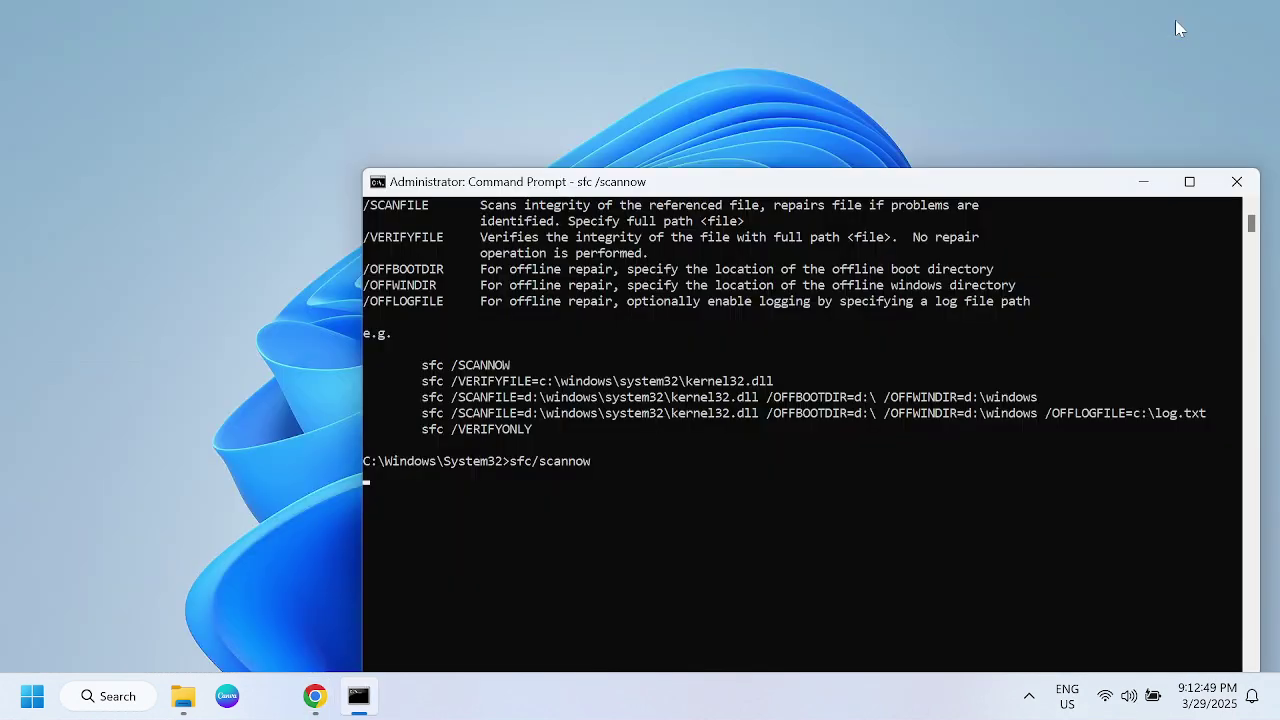
left_click(1141, 186)
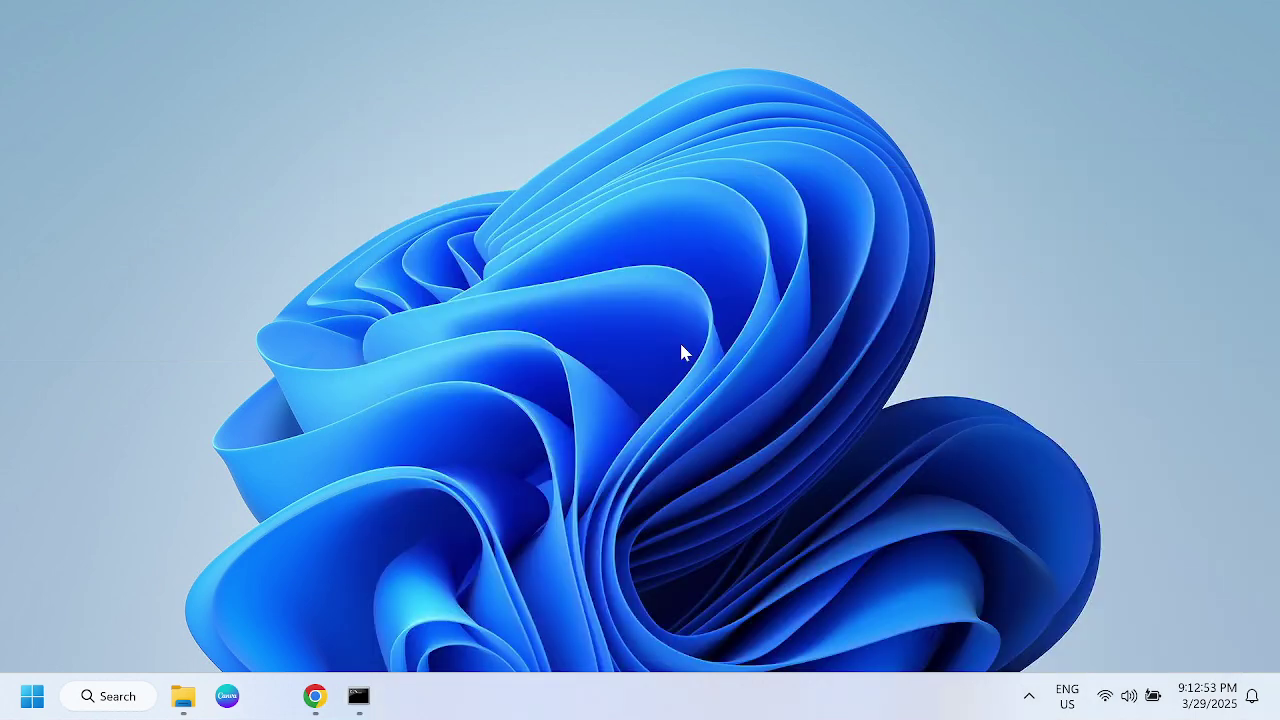